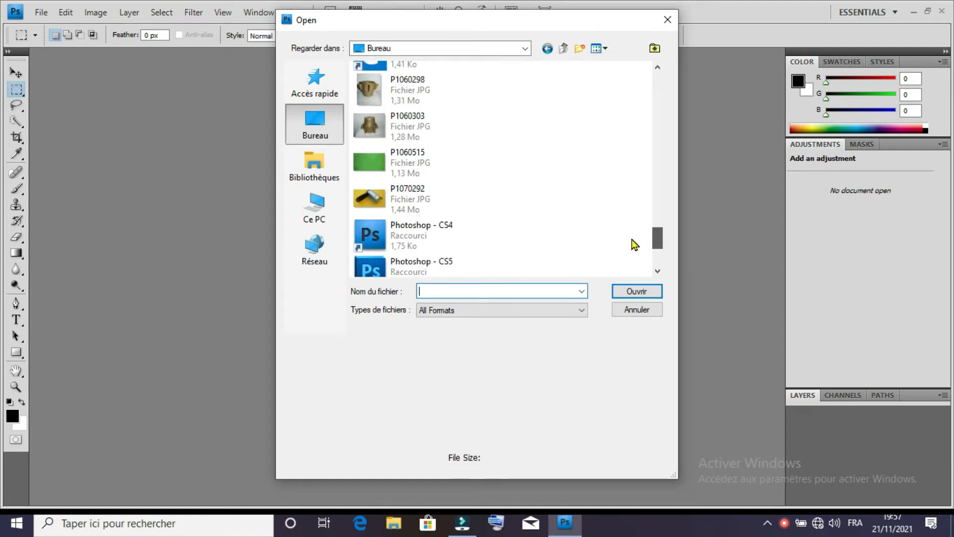
Open the desktop photo P1070292 and undock it into its own floating window
click(402, 205)
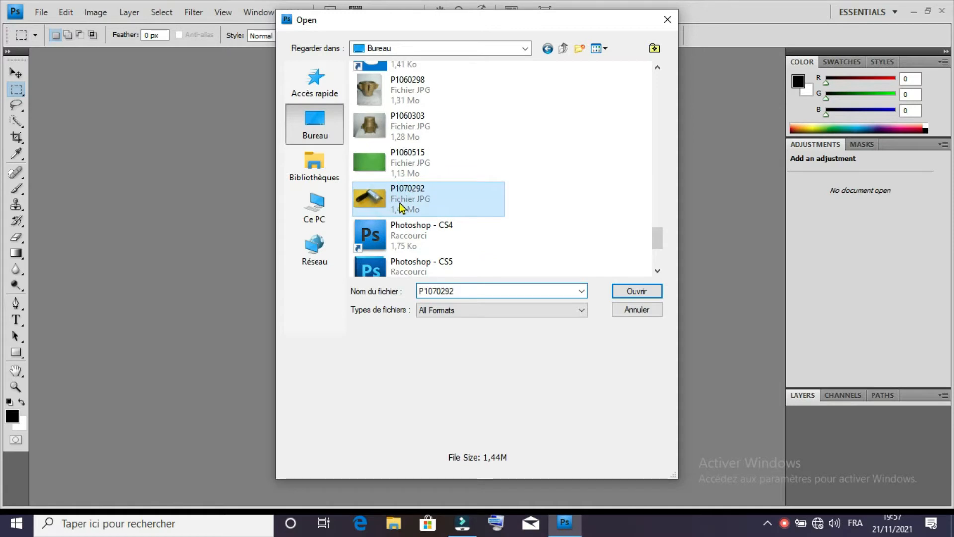
double_click(402, 205)
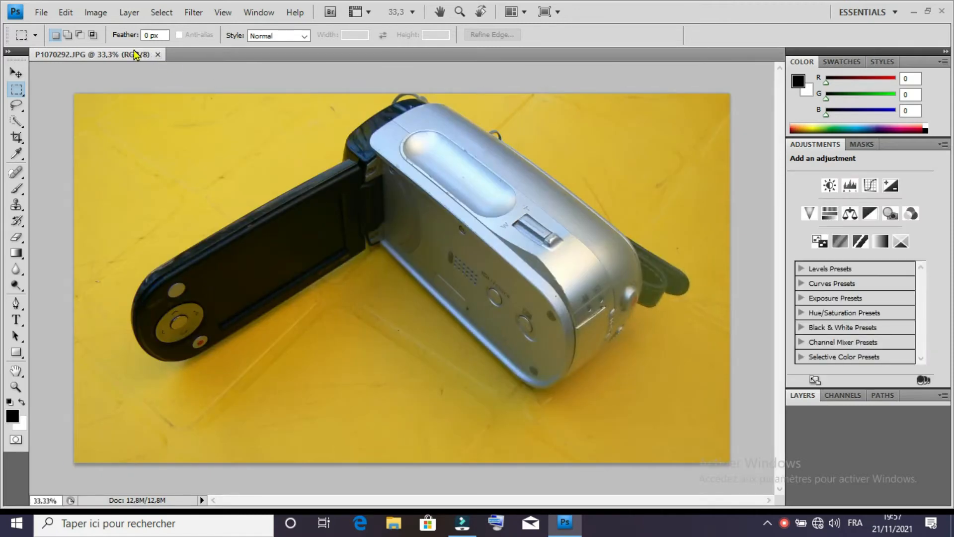
drag(137, 59, 188, 79)
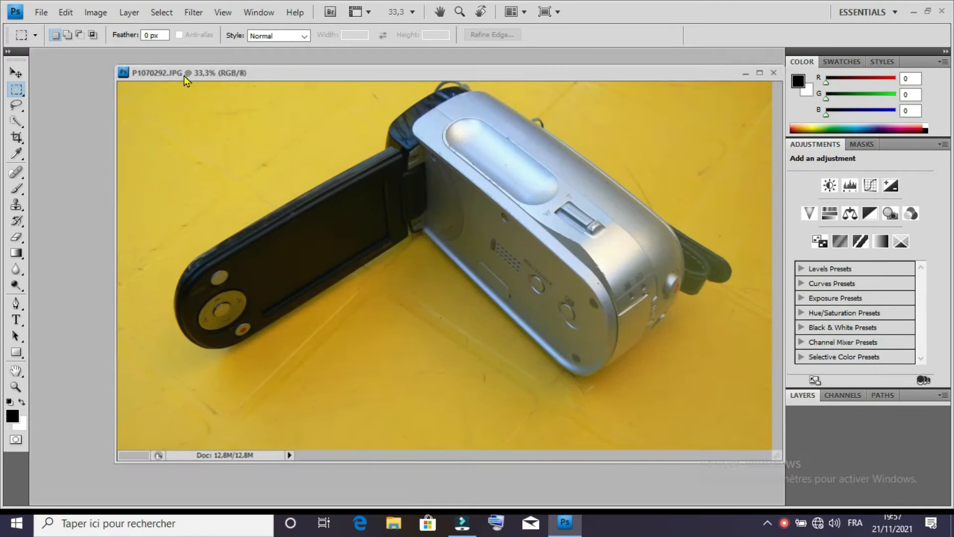
double_click(82, 130)
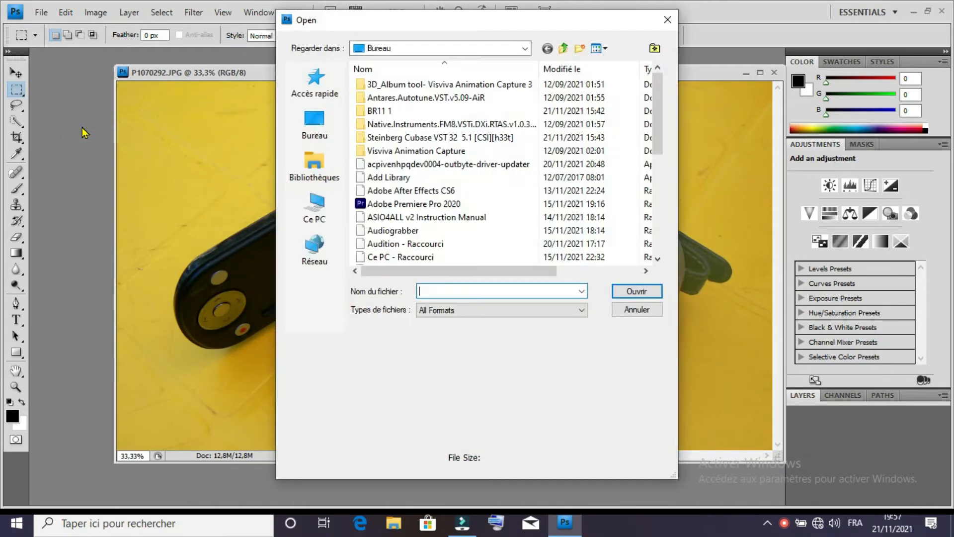
drag(664, 119, 653, 248)
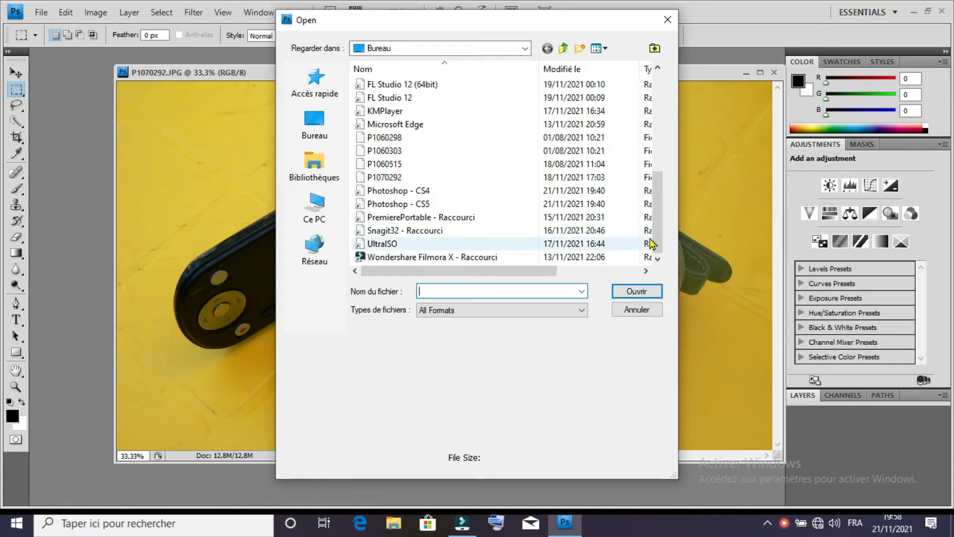
drag(658, 234, 655, 181)
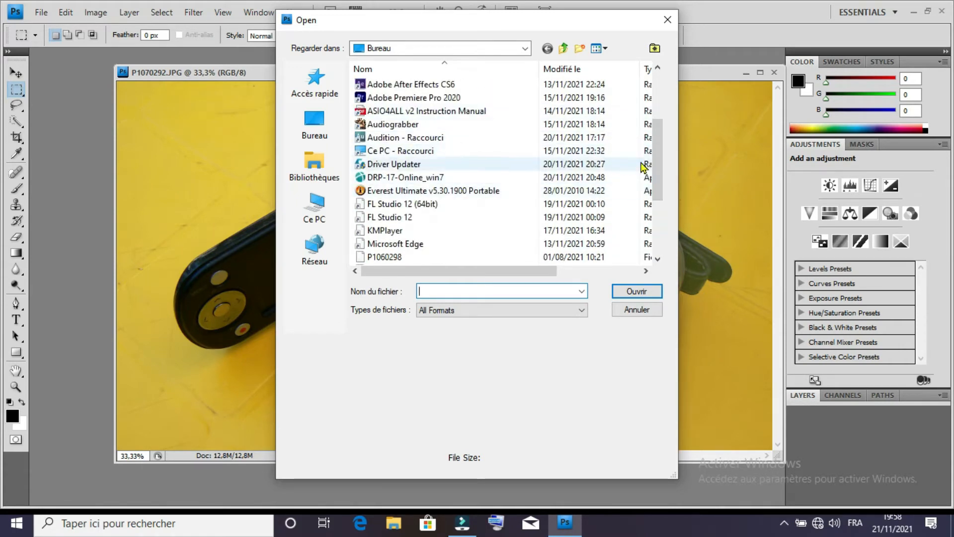
drag(659, 164, 657, 221)
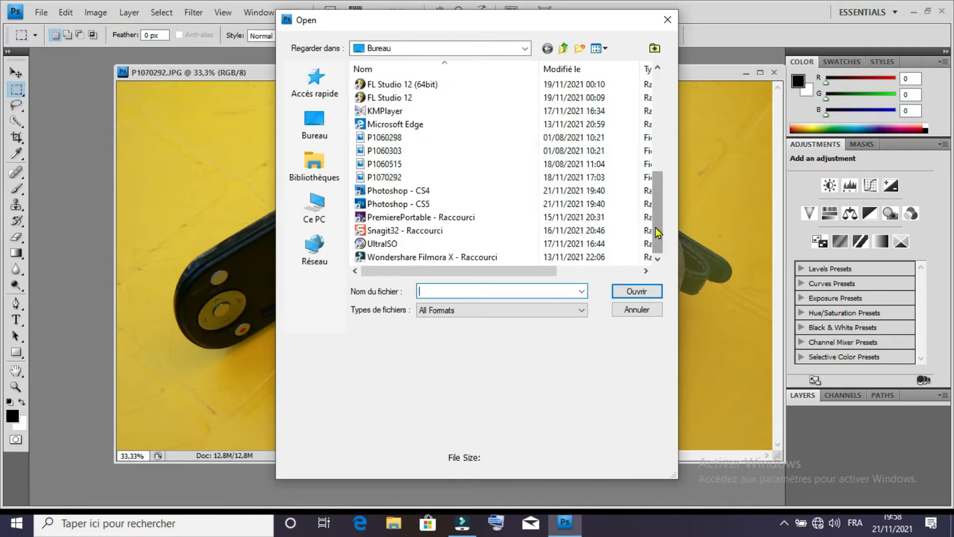
click(636, 308)
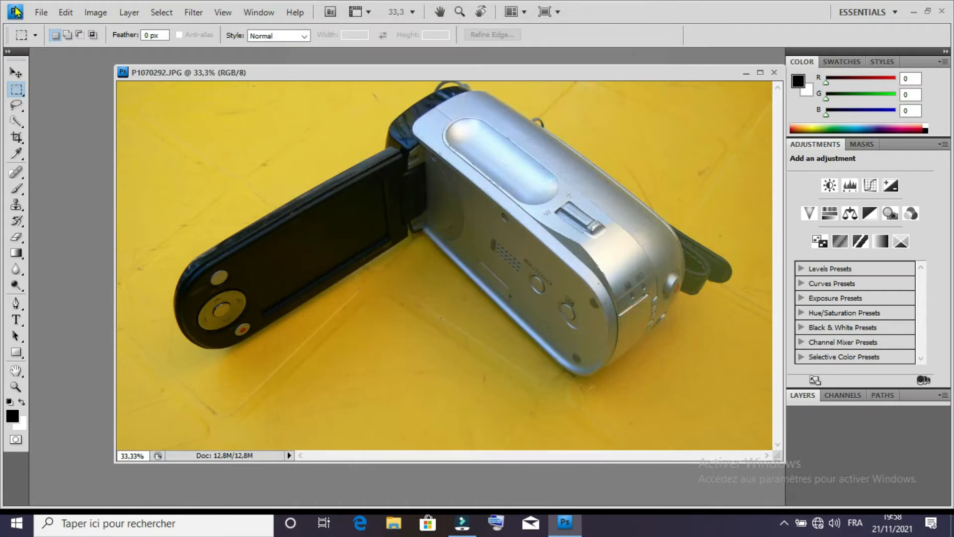
Open the green photo P1060515 from the desktop, showing the files as large icons to find it
click(42, 12)
click(60, 39)
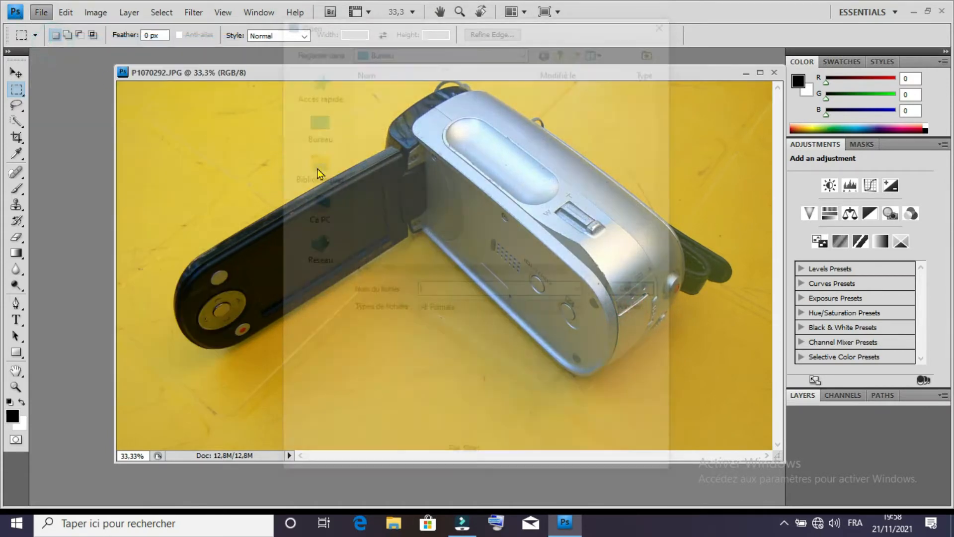
drag(659, 131, 650, 226)
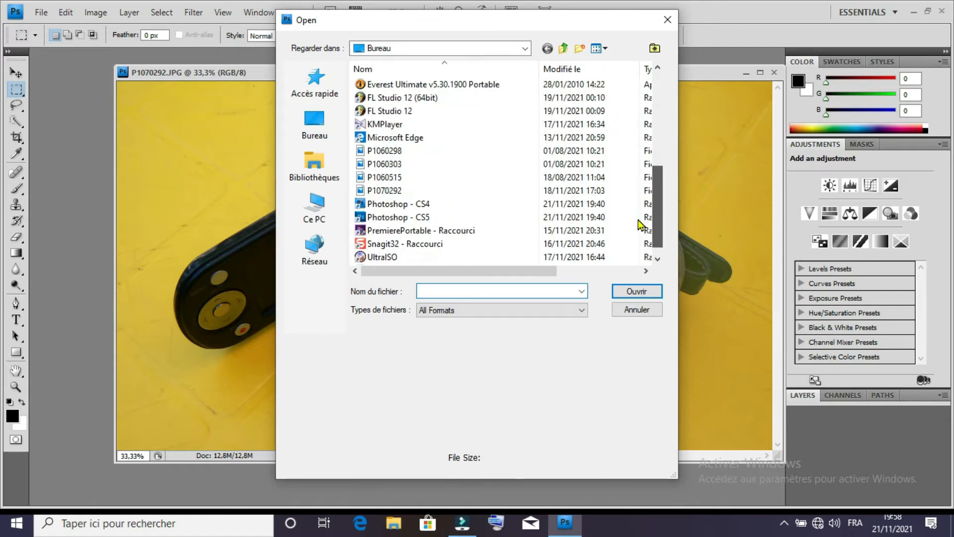
mouse_move(392, 184)
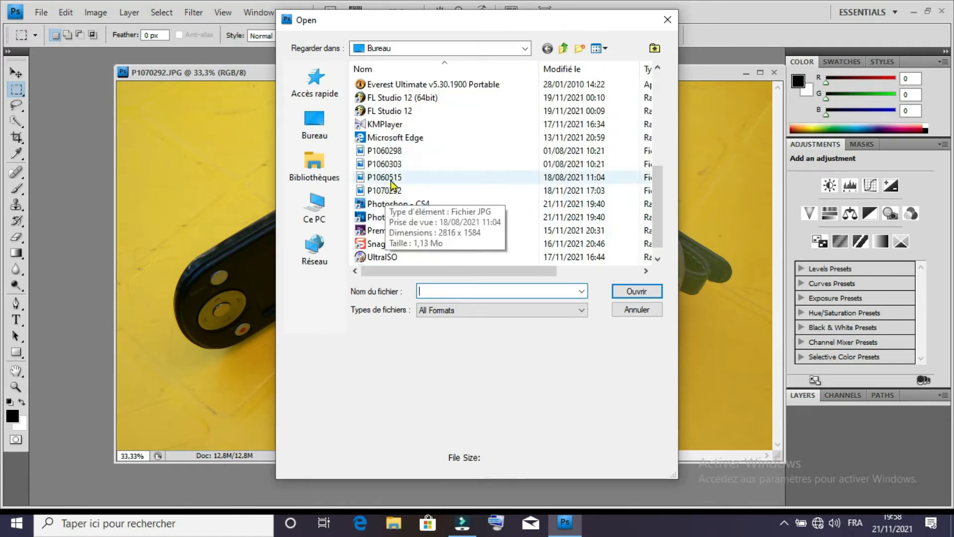
click(596, 48)
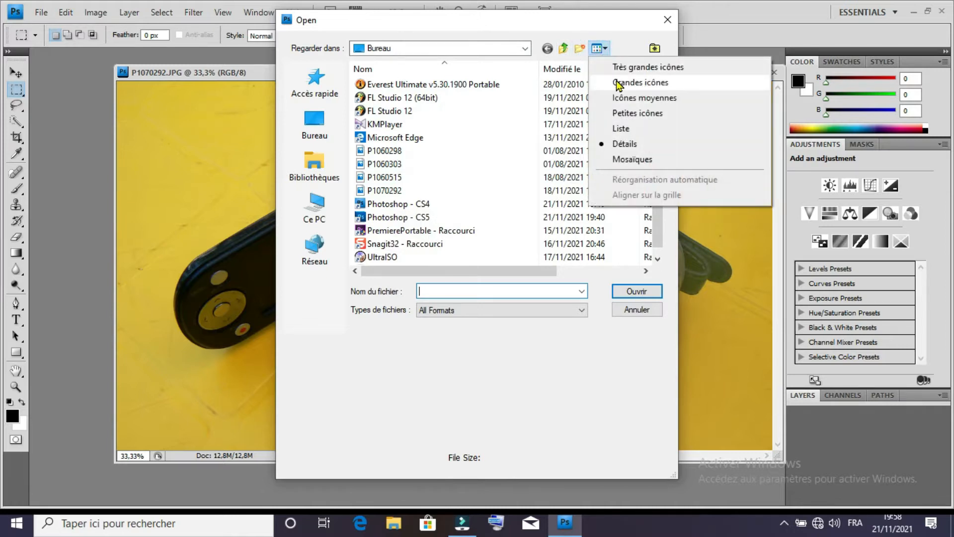
click(617, 83)
drag(659, 107, 657, 204)
double_click(616, 164)
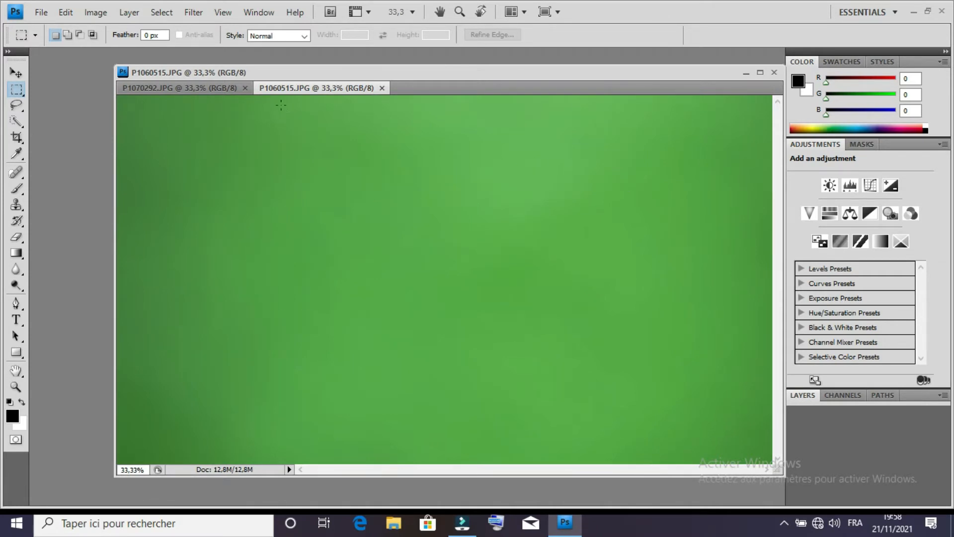
Float the P1060515 document and arrange both windows so the camcorder photo overlaps only part of the green one
drag(286, 94, 78, 105)
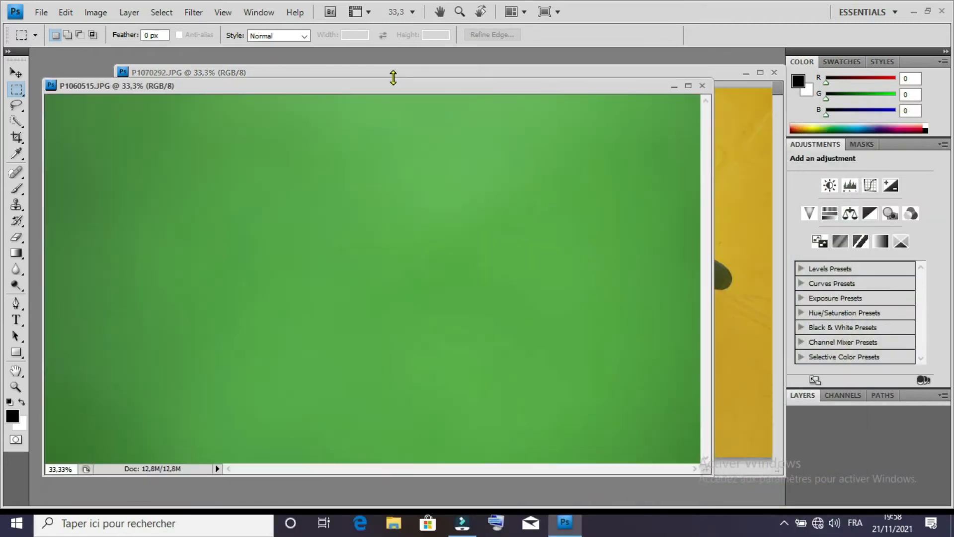
click(392, 73)
click(445, 75)
drag(446, 77, 517, 98)
drag(300, 106, 471, 138)
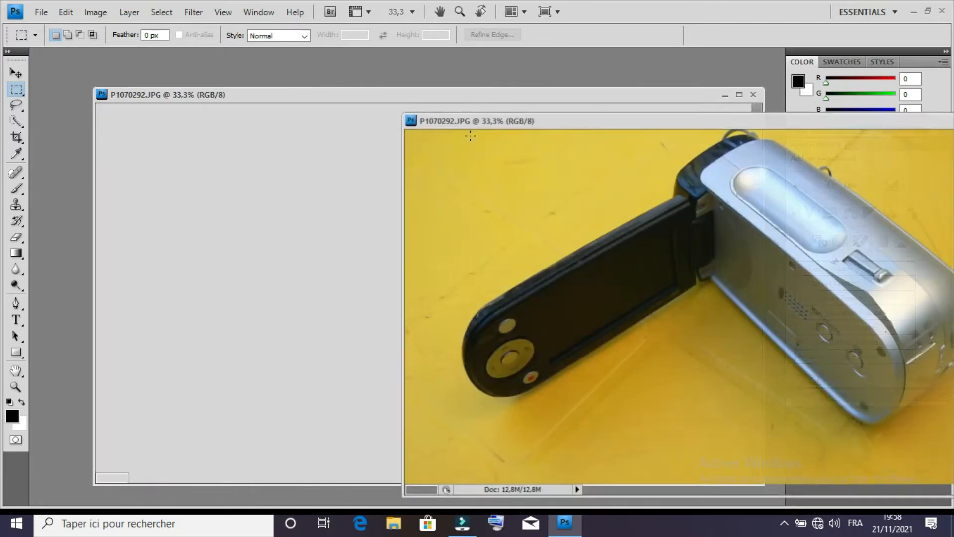
drag(323, 96, 259, 69)
click(259, 69)
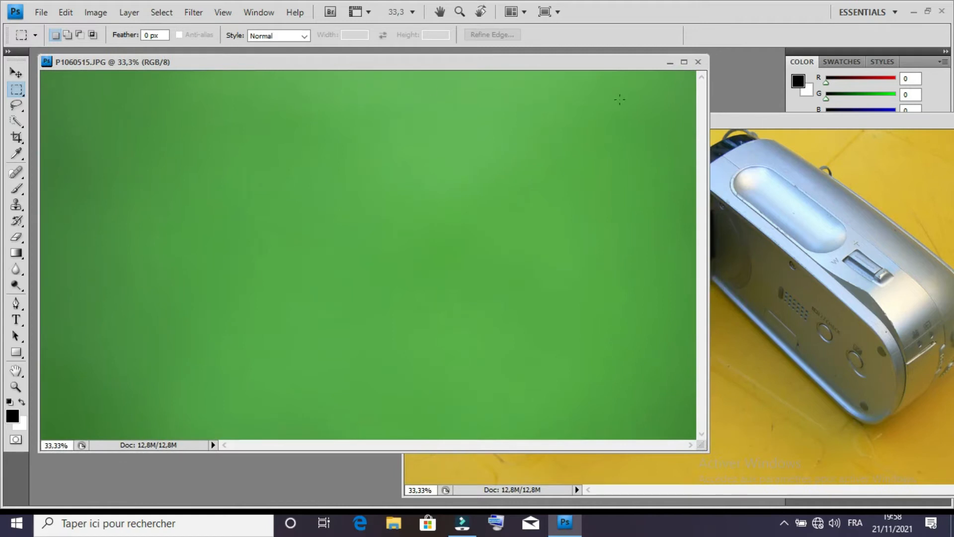
drag(717, 119, 481, 100)
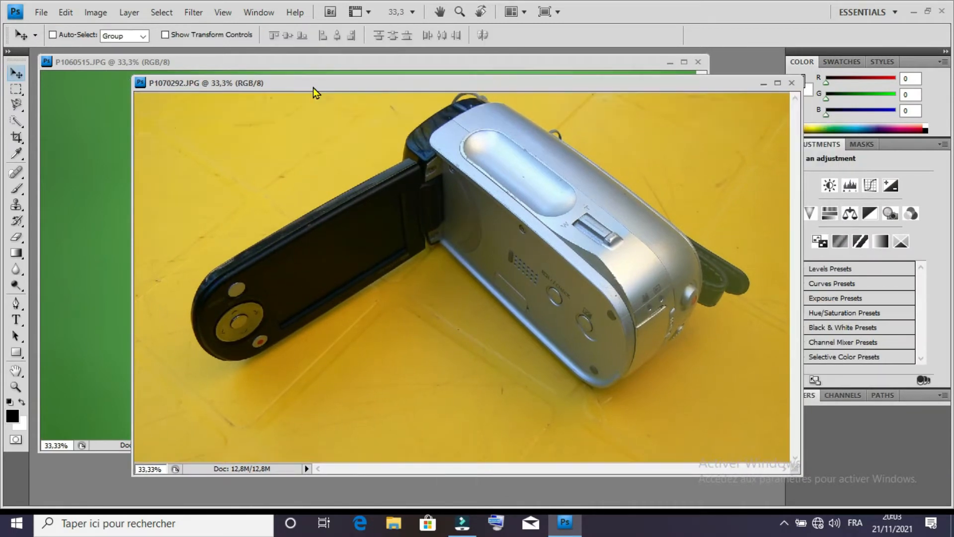
mouse_move(313, 88)
mouse_down()
mouse_move(329, 103)
mouse_move(435, 111)
mouse_up()
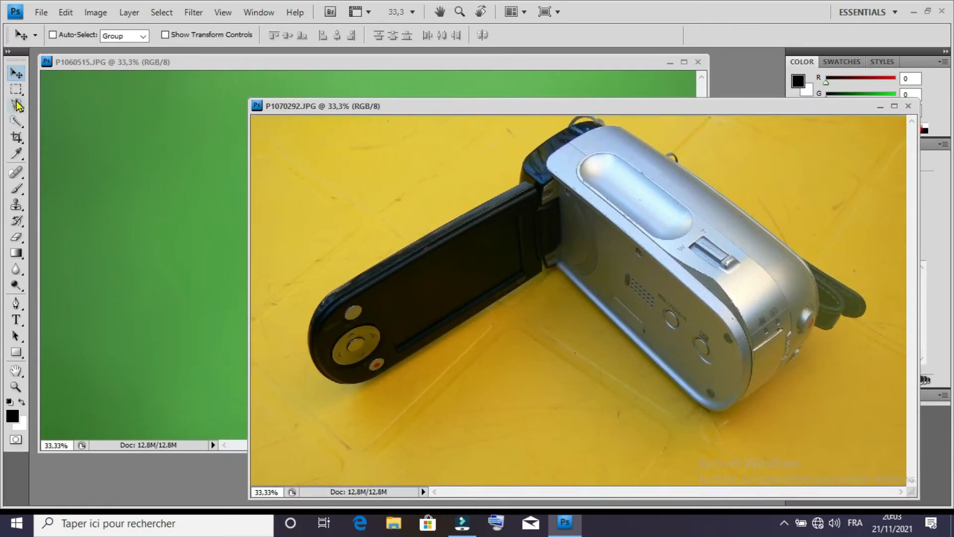
Copy the camcorder photo into the P1060515 document as a new layer and reposition it over the green background
drag(366, 223, 144, 94)
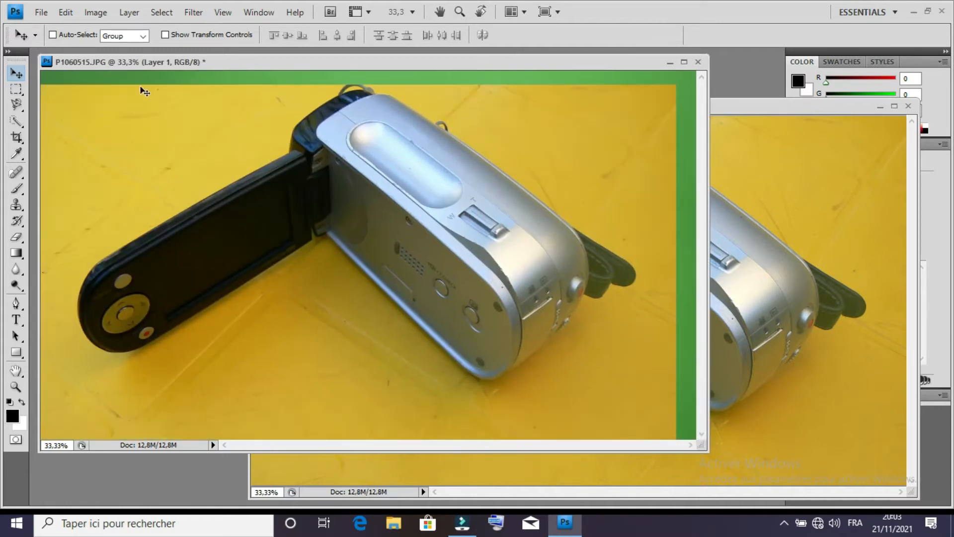
drag(175, 136, 238, 144)
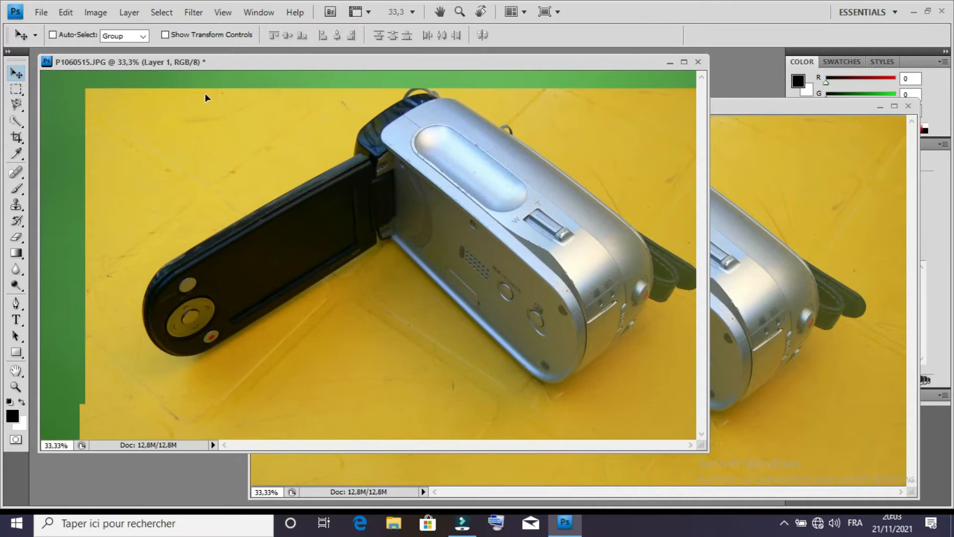
Show transform controls, link the camcorder layer's width and height, and fit it to the whole canvas at 100% scale
click(166, 35)
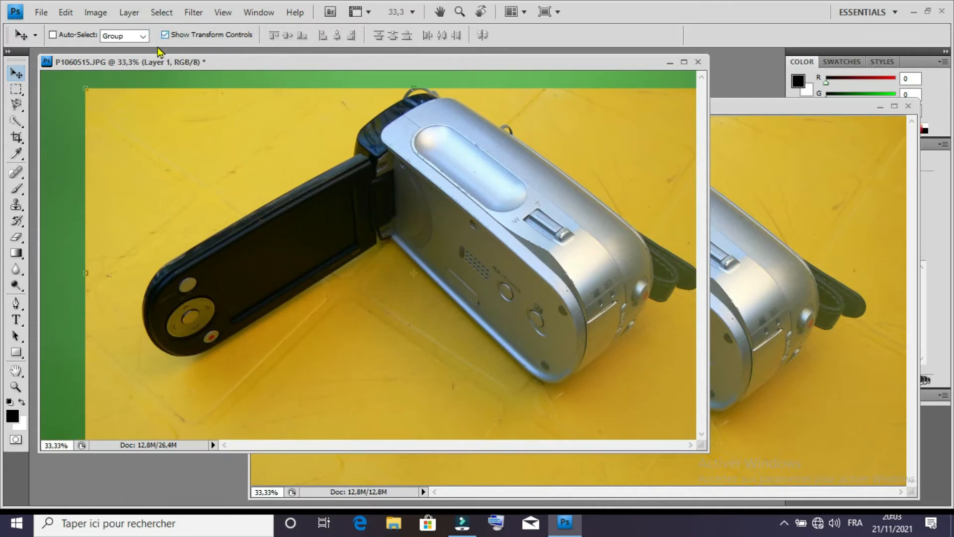
click(85, 88)
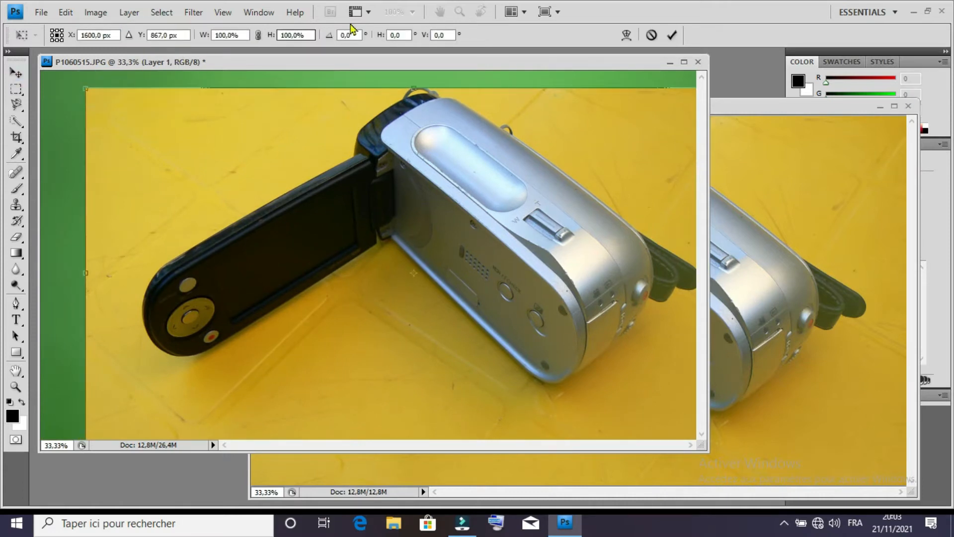
click(258, 35)
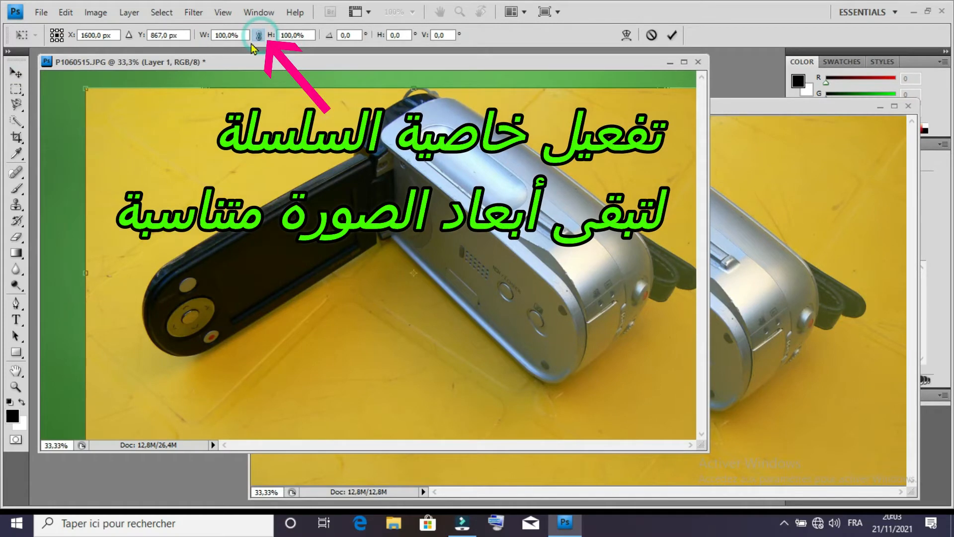
drag(85, 88, 203, 154)
drag(308, 223, 156, 143)
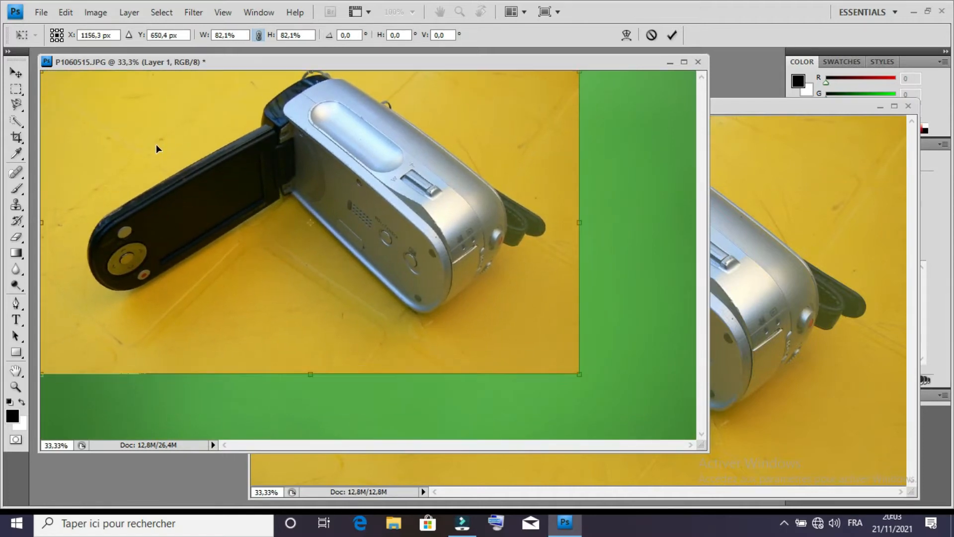
drag(576, 374, 692, 435)
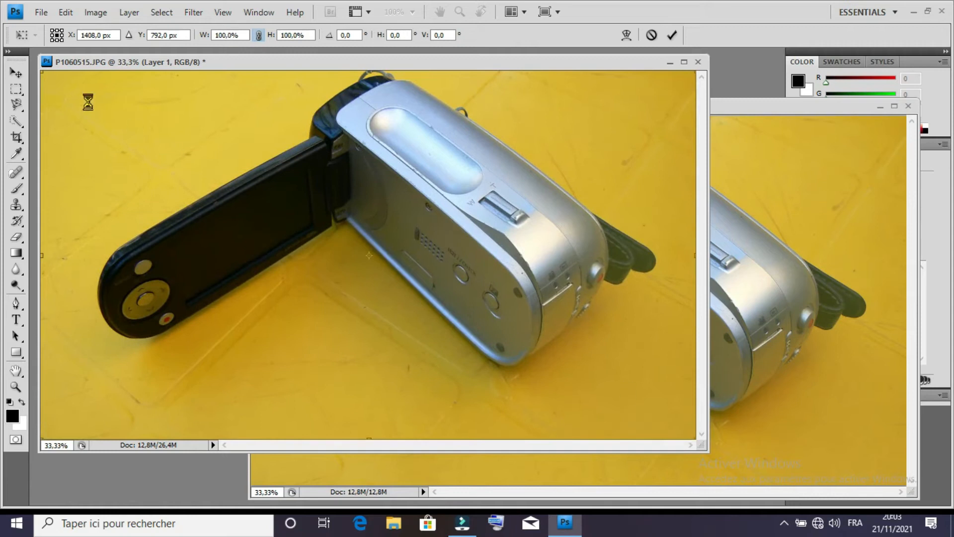
click(16, 74)
click(376, 194)
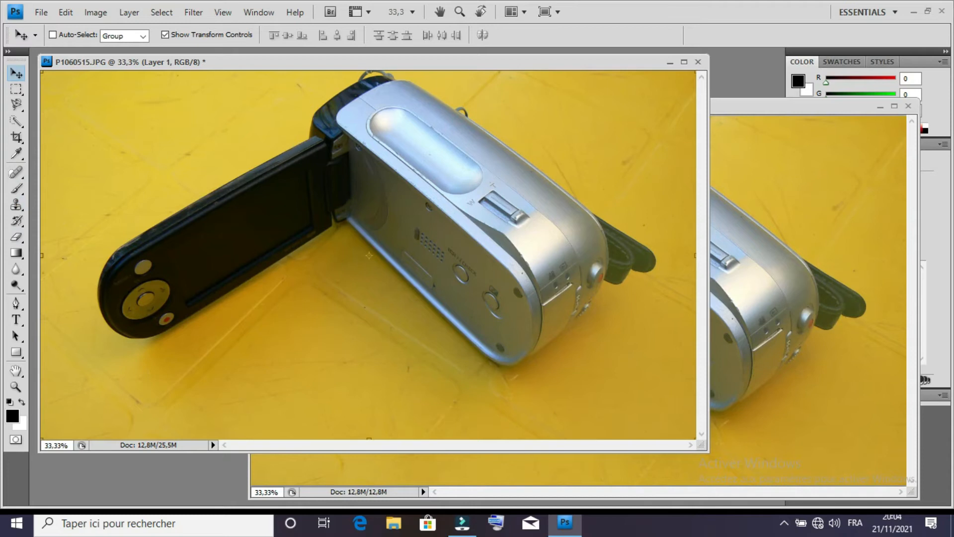
Select the Eraser tool and zoom in to 50% on the camcorder layer
click(16, 239)
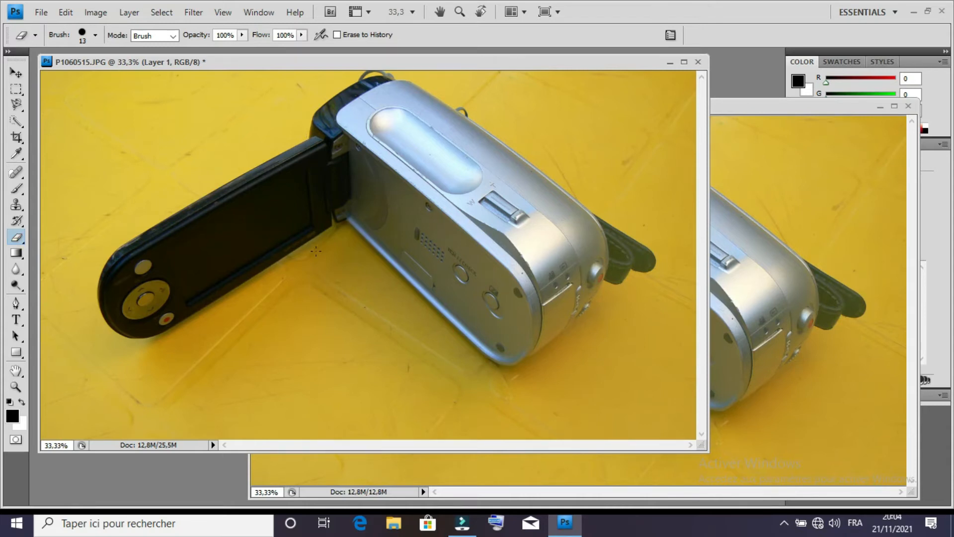
key(alt+space)
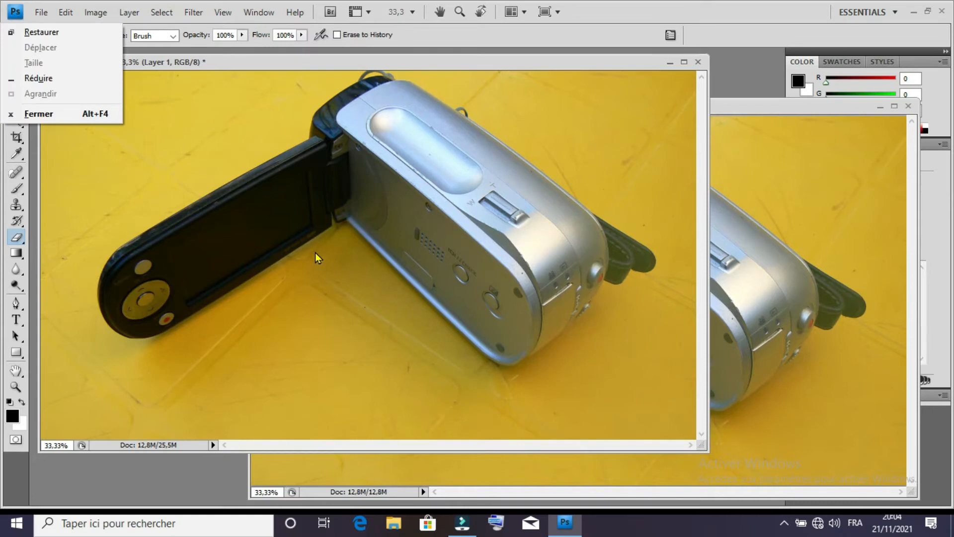
click(314, 252)
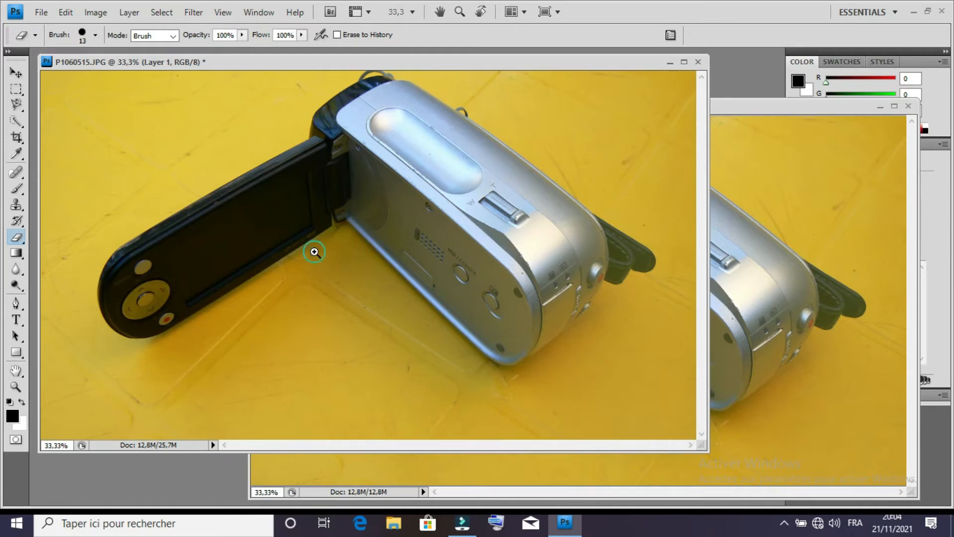
click(314, 251)
mouse_move(284, 181)
mouse_down()
mouse_move(368, 311)
mouse_move(467, 300)
mouse_move(504, 249)
mouse_move(503, 224)
mouse_move(518, 240)
mouse_move(494, 243)
mouse_up()
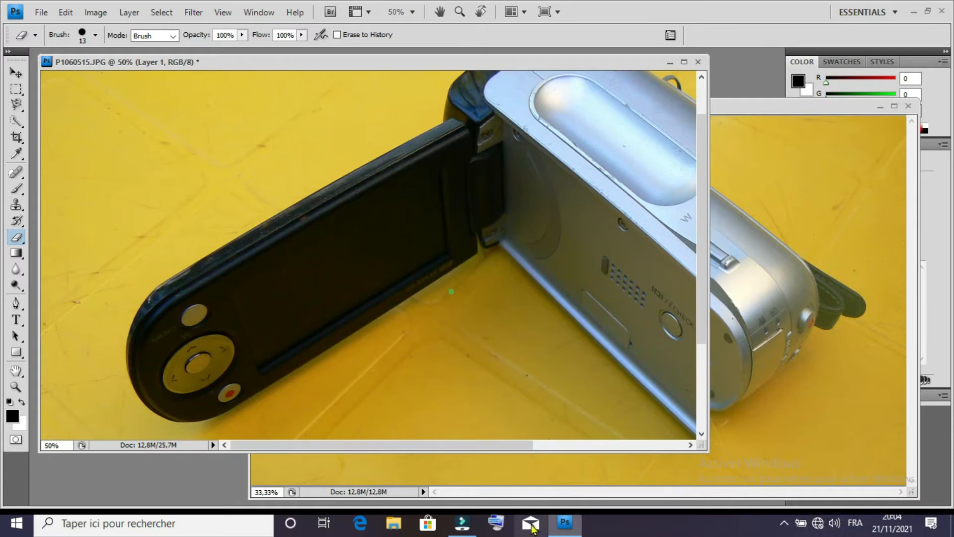
Bring up the on-screen keyboard with caps lock off and use it to zoom the image out to 33.33%
click(503, 526)
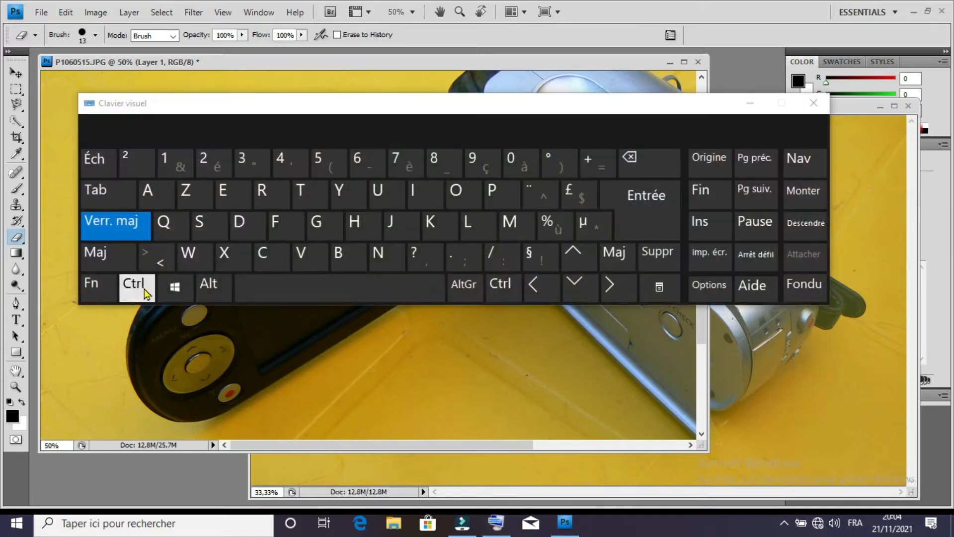
click(124, 234)
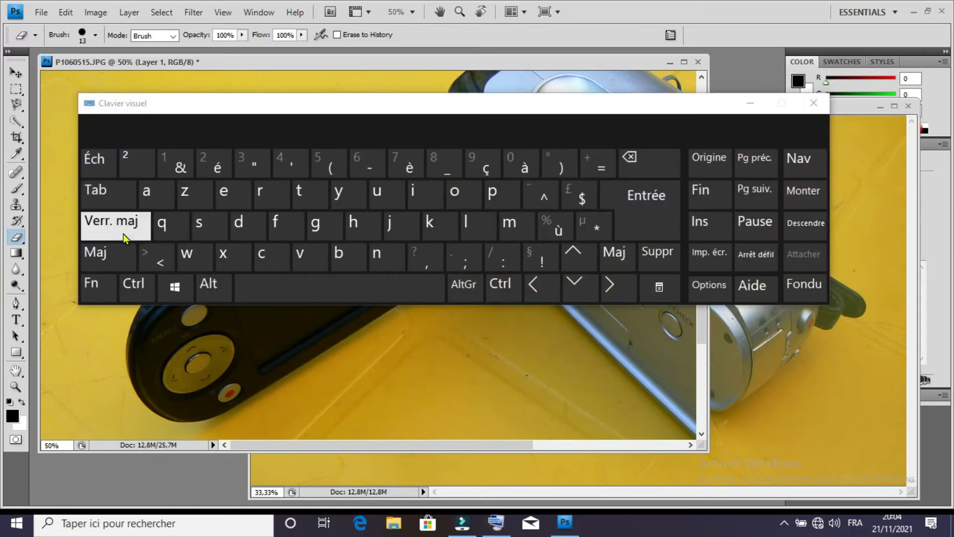
click(208, 293)
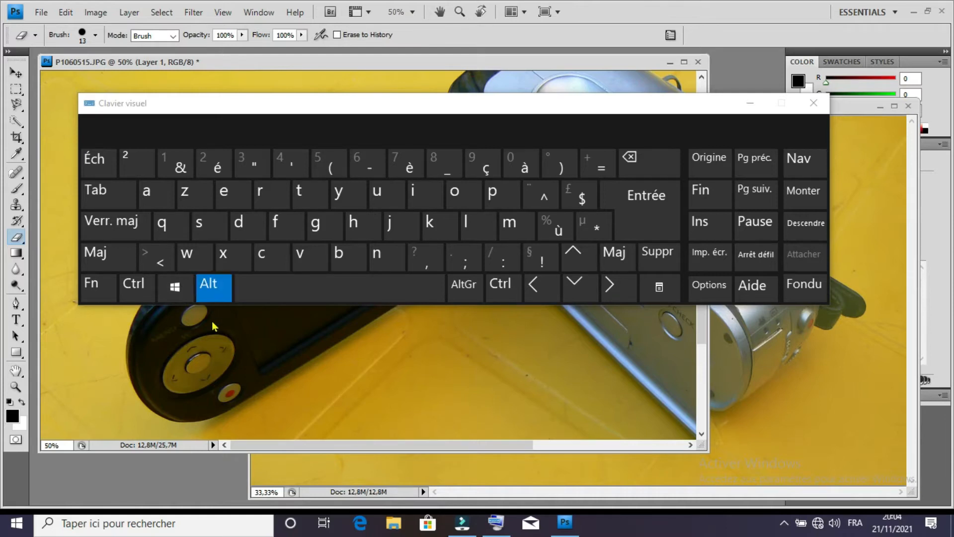
click(304, 355)
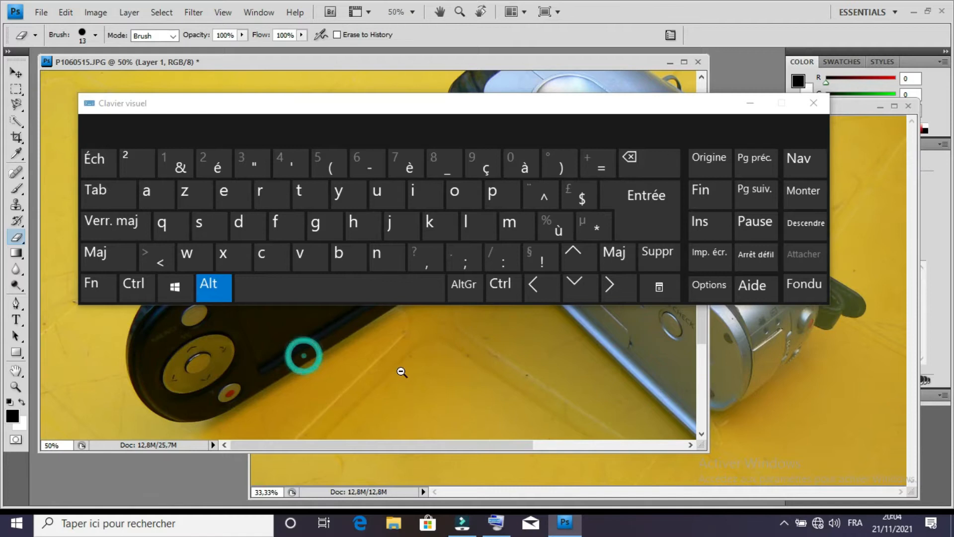
click(355, 347)
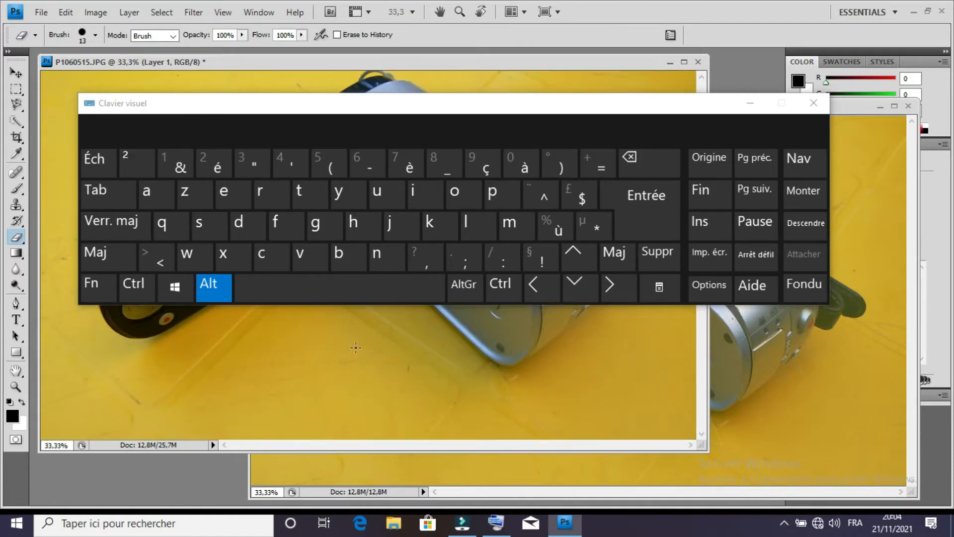
Zoom the camcorder image in to 50%
click(299, 297)
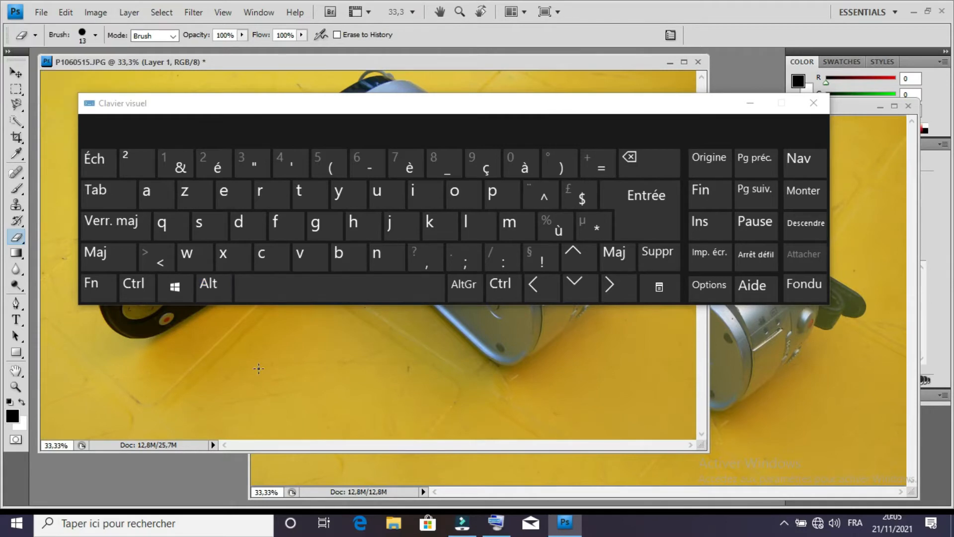
key(ctrl)
key(ctrl)
key(ctrl)
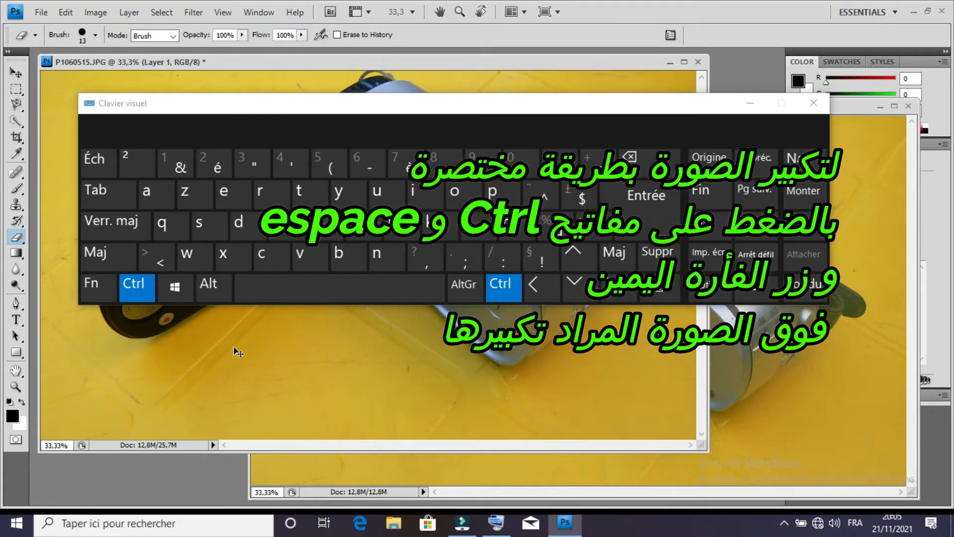
key(ctrl+space)
key(ctrl+space)
key(ctrl+space)
key(ctrl+space)
ctrl+click(273, 349)
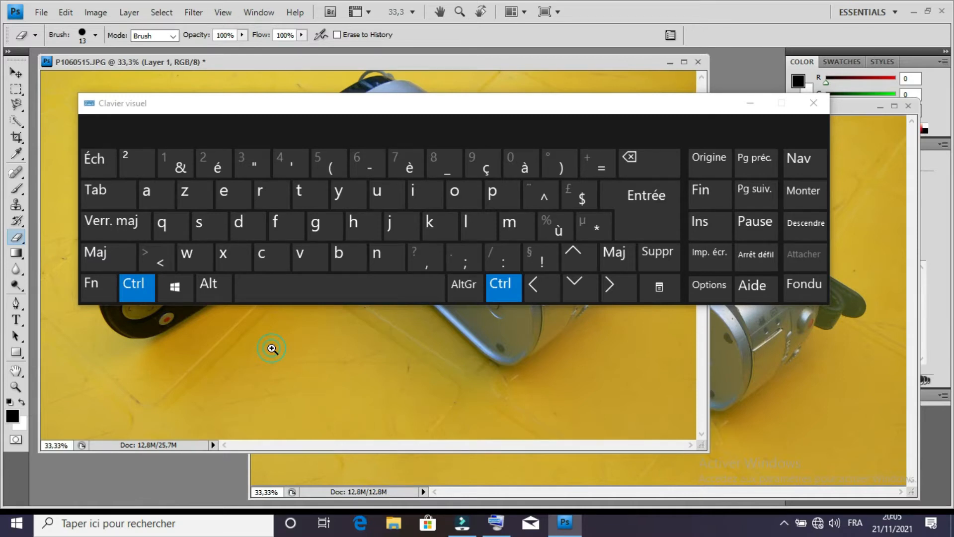
click(272, 348)
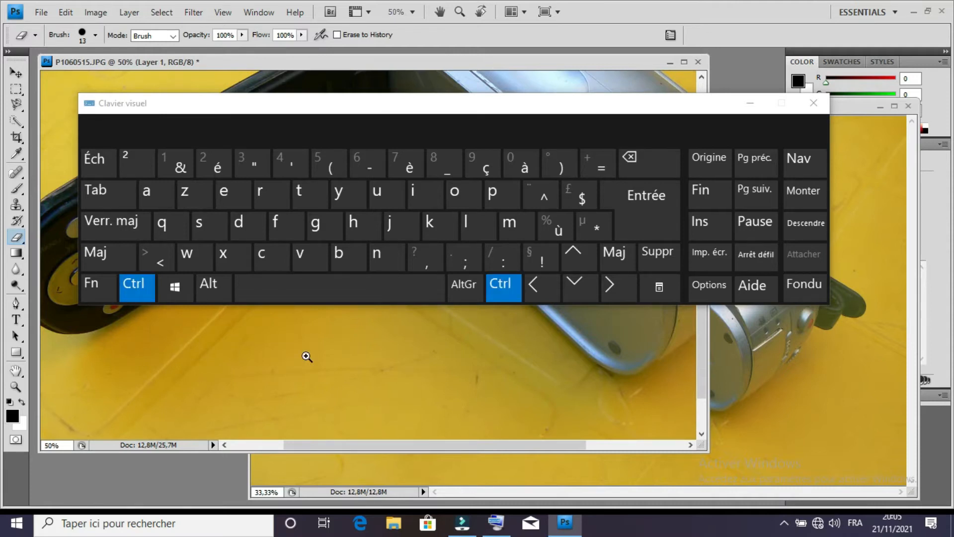
Zoom the camcorder image back out to 33.33% and close the on-screen keyboard
click(305, 300)
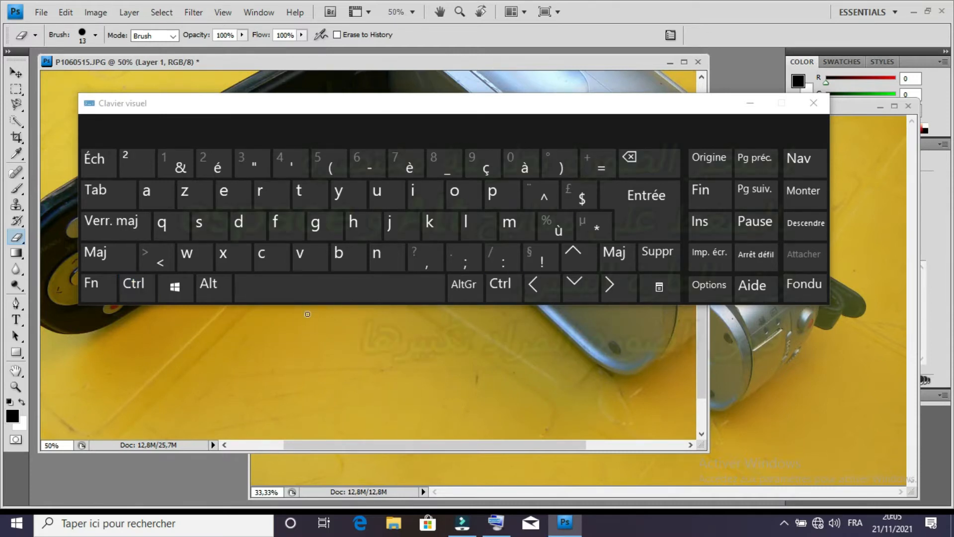
key(alt)
click(290, 299)
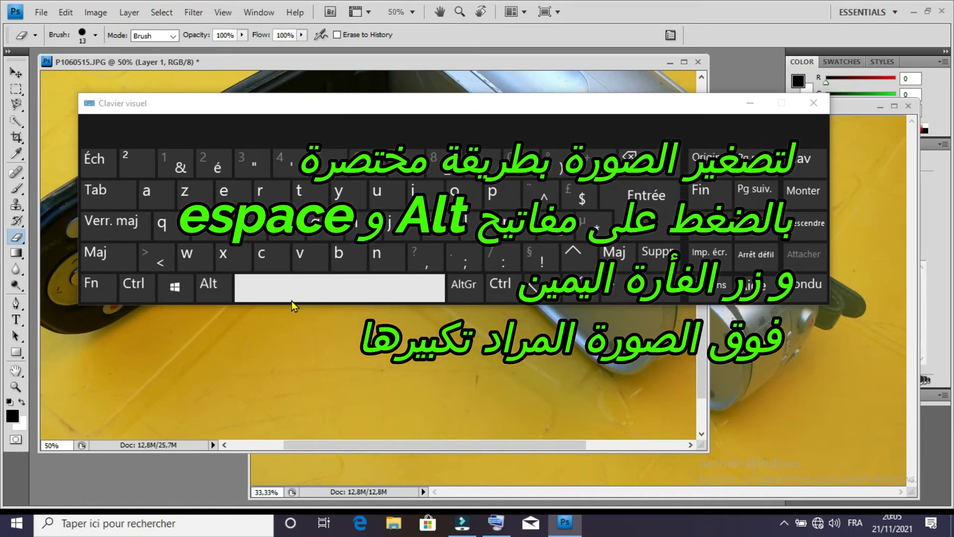
key(alt)
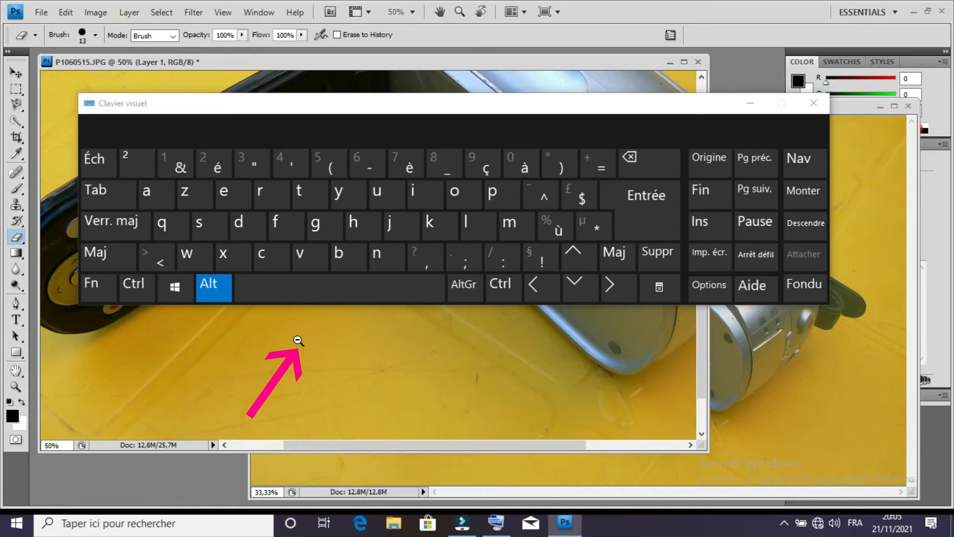
key(alt+space)
click(292, 334)
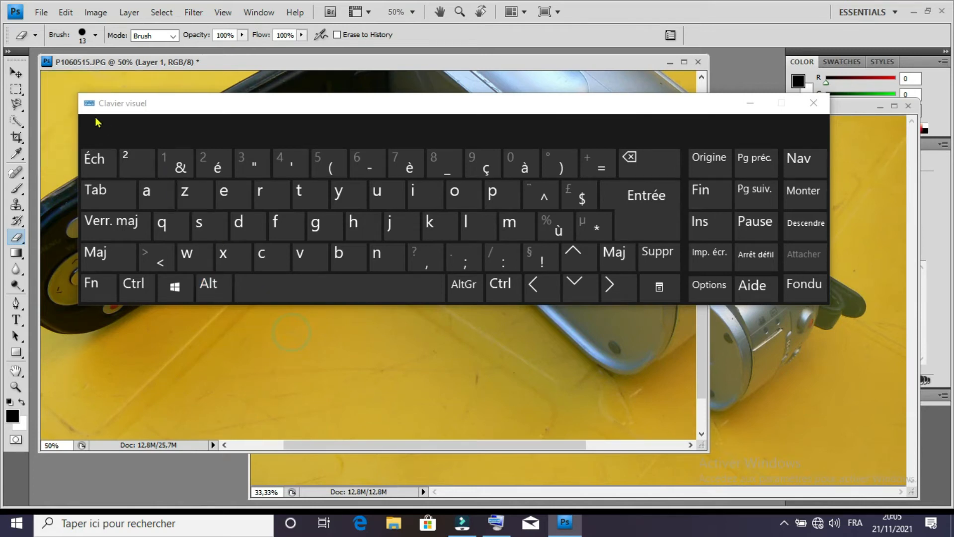
click(814, 102)
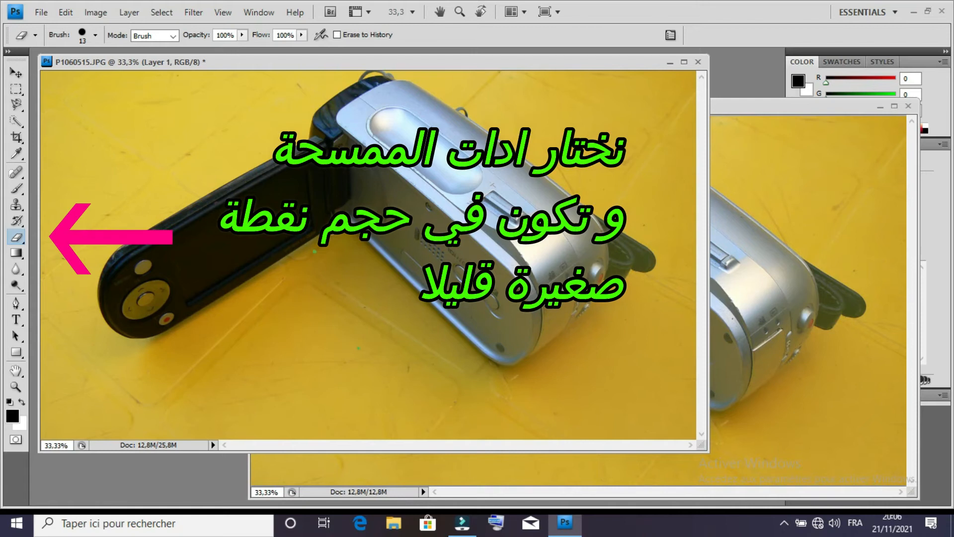
At 100% zoom, erase the yellow in the inner corner beneath the hinge joining the flip-out screen and camcorder body
scroll(332, 229, up, 2)
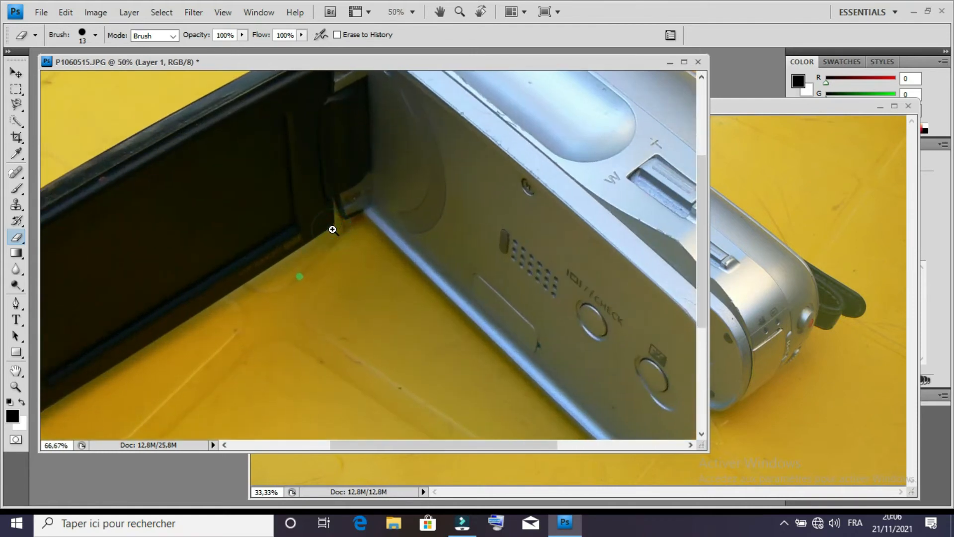
scroll(334, 226, up, 1)
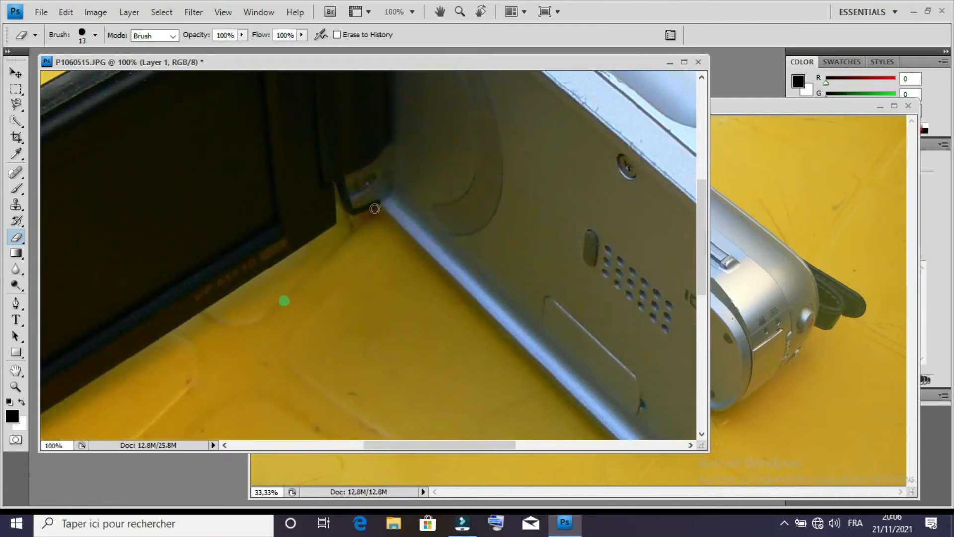
click(374, 209)
click(350, 219)
drag(352, 219, 375, 210)
click(342, 210)
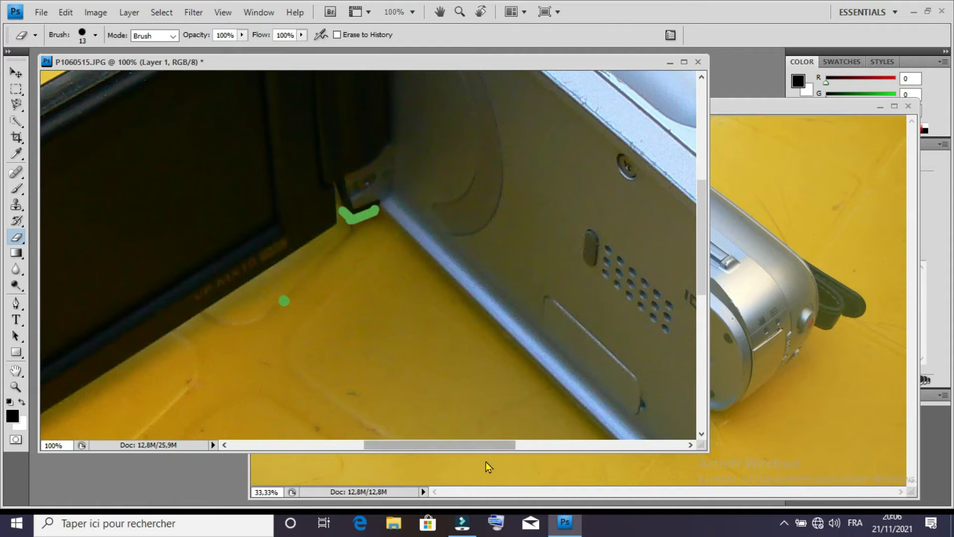
click(498, 525)
click(109, 258)
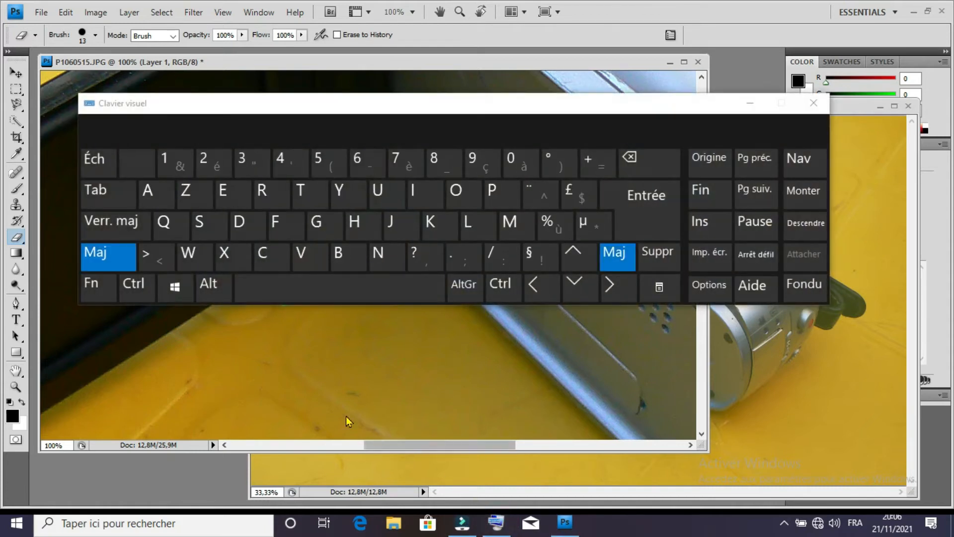
click(110, 258)
key(shift)
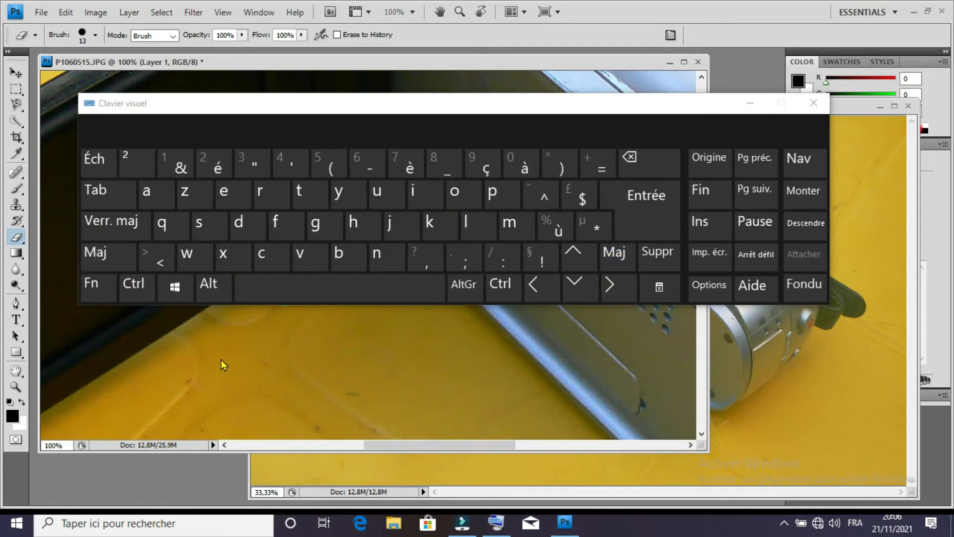
key(shift)
key(shift)
key(shift)
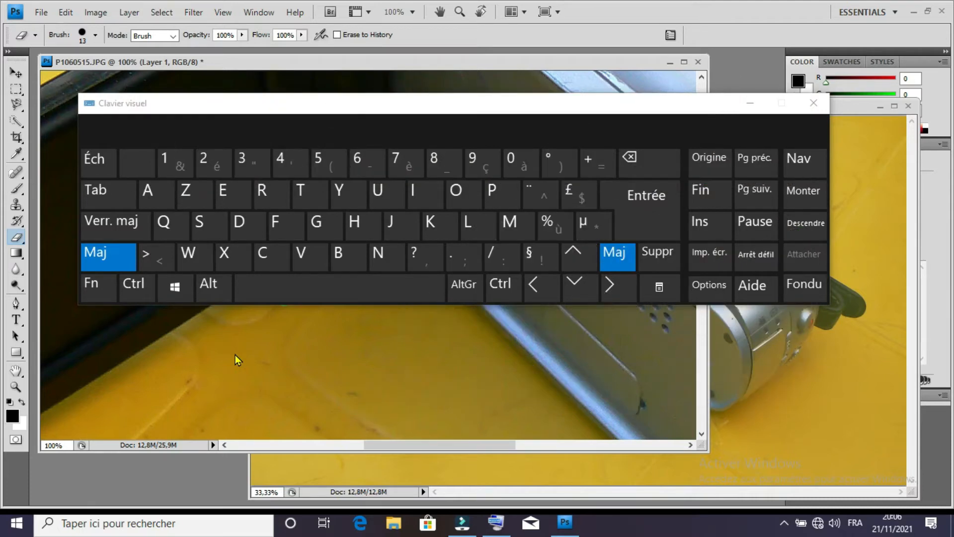
click(813, 103)
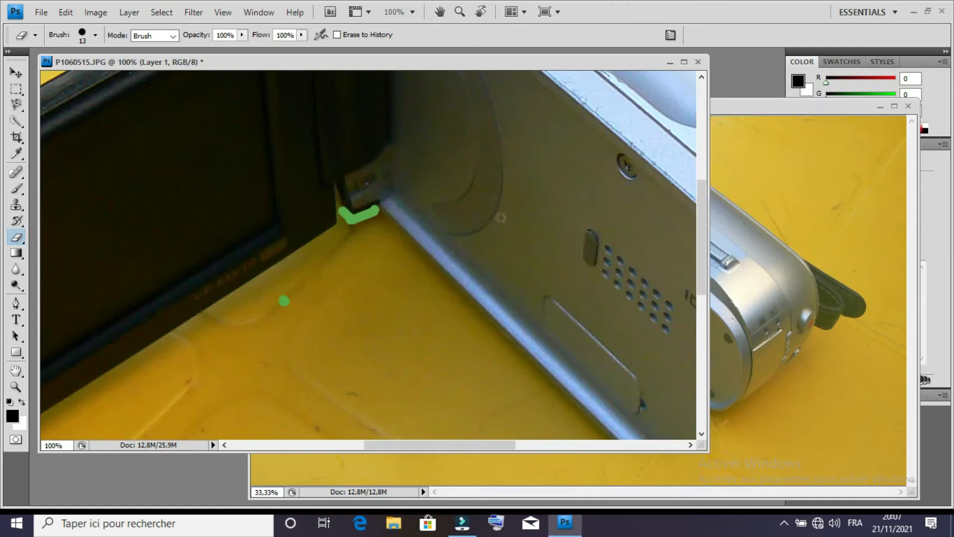
Erase a straight strip along the flip-out screen's lower edge, running from the hinge corner toward the control buttons
click(341, 208)
click(341, 225)
shift+click(48, 416)
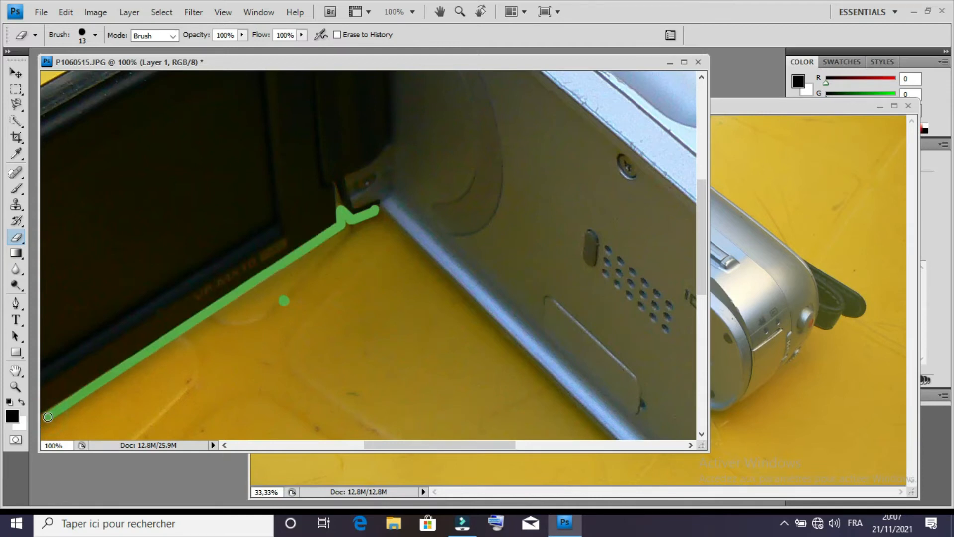
Extend the straight erased strip along the screen's lower edge to where the rounded end begins below the red record button
alt+click(228, 331)
drag(230, 332, 507, 238)
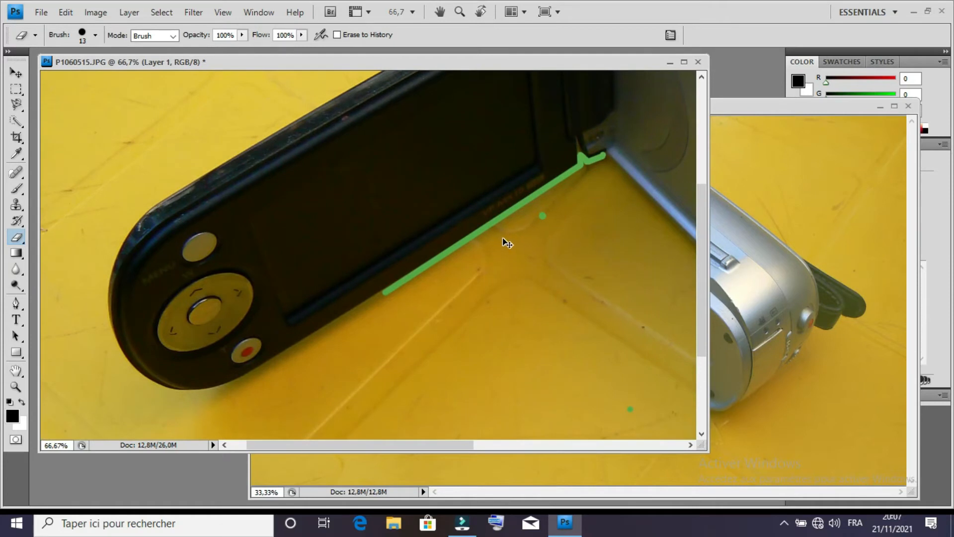
ctrl+click(360, 329)
ctrl+click(357, 314)
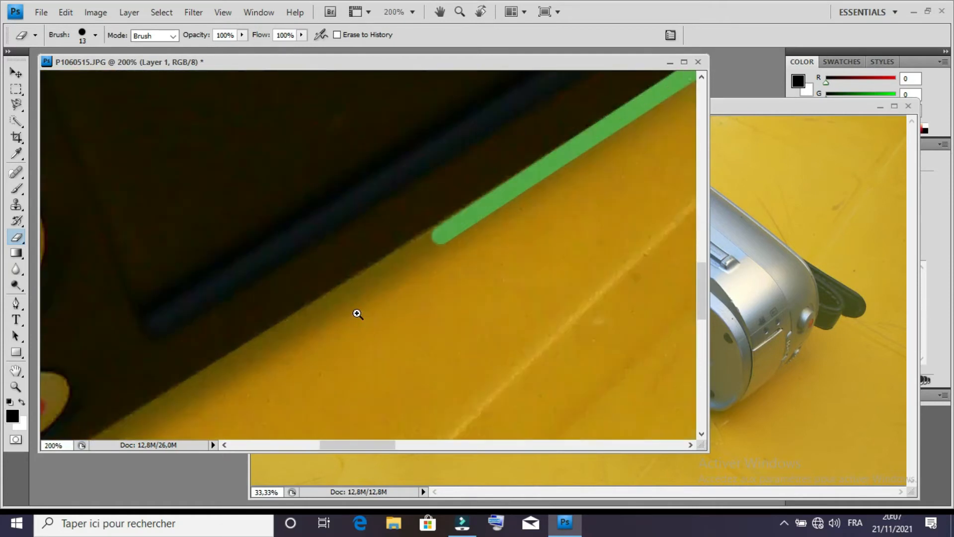
alt+click(367, 299)
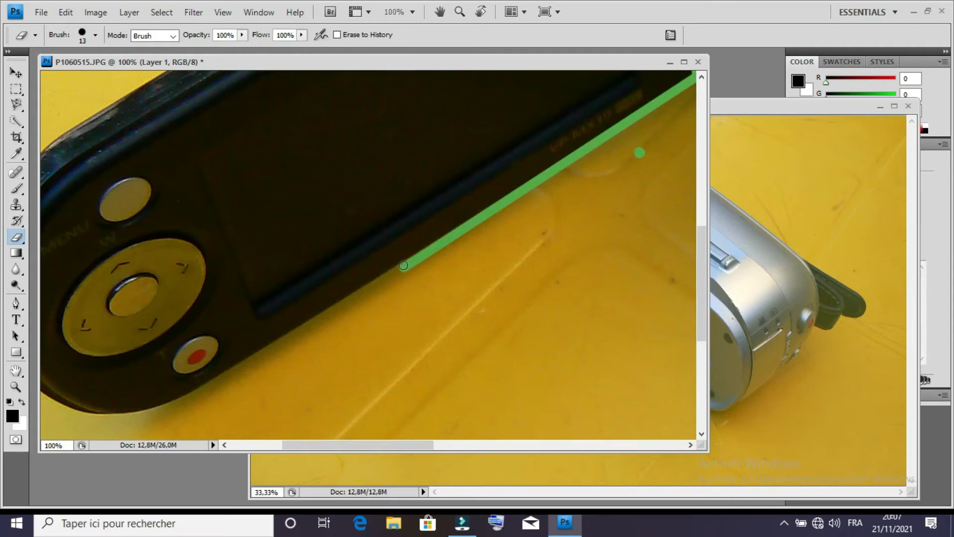
click(399, 269)
shift+click(182, 401)
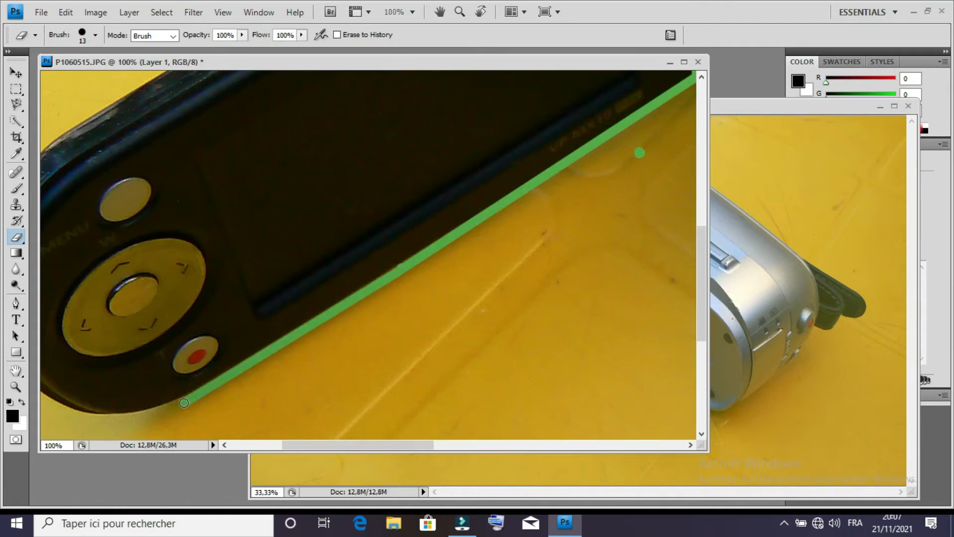
Erase the yellow in short connected segments around the underside of the flip-out screen's rounded end
shift+click(171, 406)
shift+click(150, 412)
shift+click(128, 416)
shift+click(108, 418)
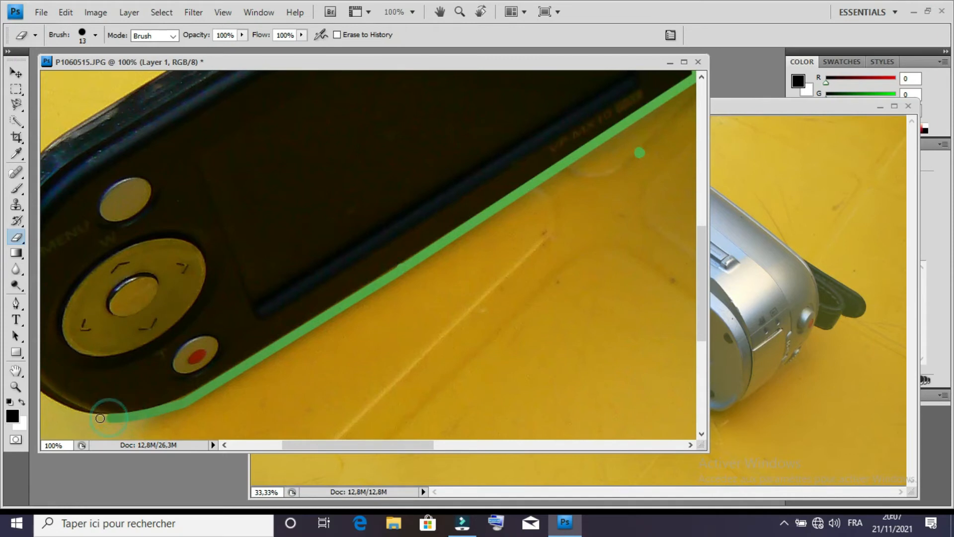
shift+click(95, 416)
shift+click(79, 415)
shift+click(65, 411)
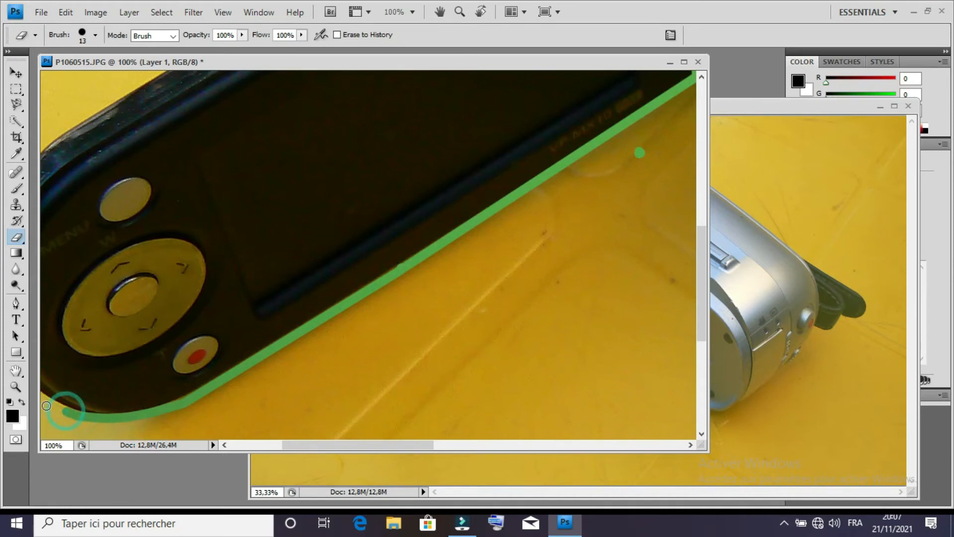
shift+click(48, 404)
Continue the erased outline around the lower outer corner of the flip-out screen's rounded end
drag(83, 362, 377, 331)
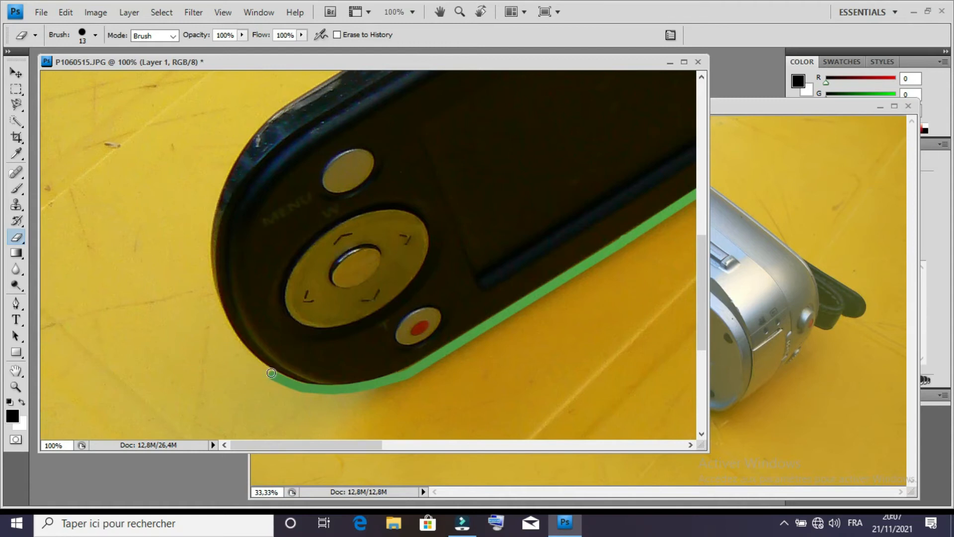
shift+click(257, 365)
shift+click(241, 349)
shift+click(222, 322)
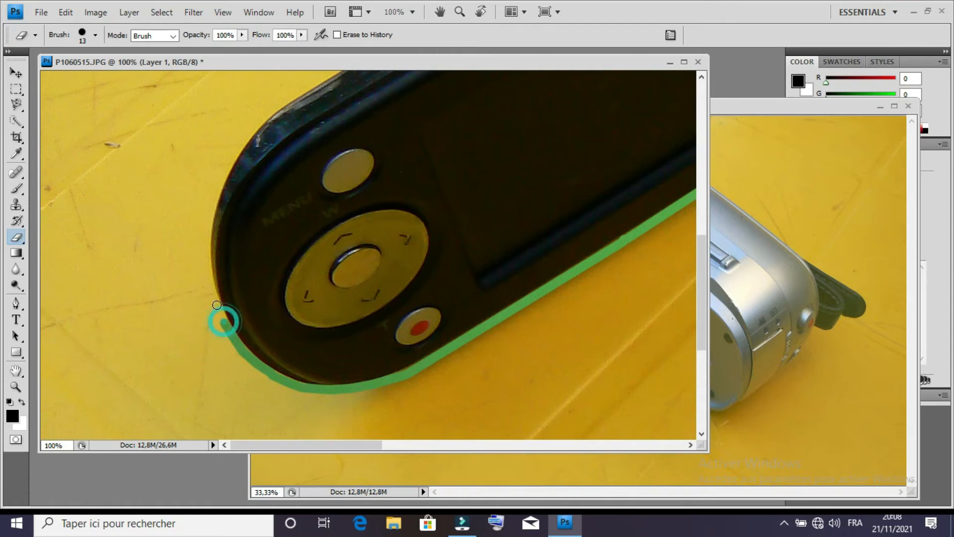
shift+click(215, 302)
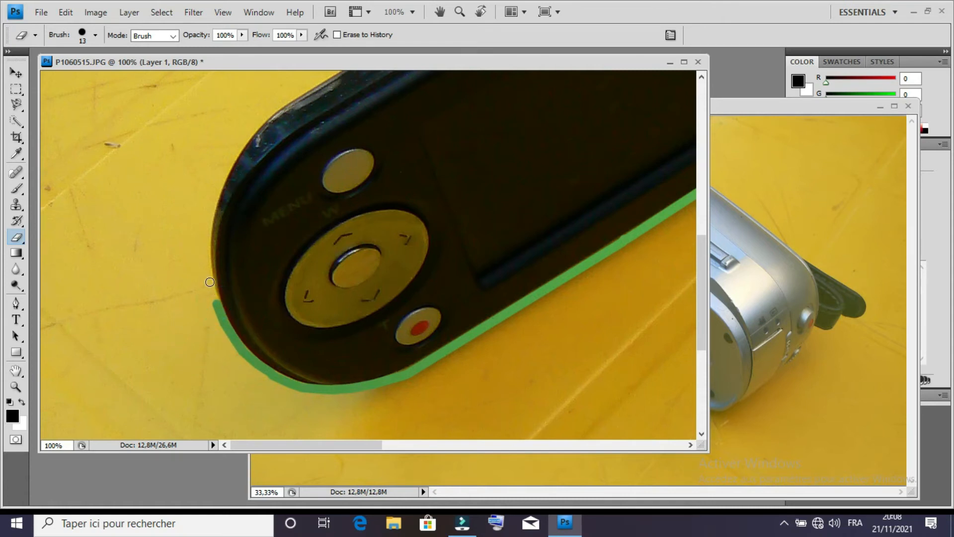
Erase the yellow up the outer side of the flip-out screen and around its upper rounded corner
shift+click(207, 281)
shift+click(207, 264)
shift+click(206, 225)
shift+click(208, 205)
shift+click(218, 186)
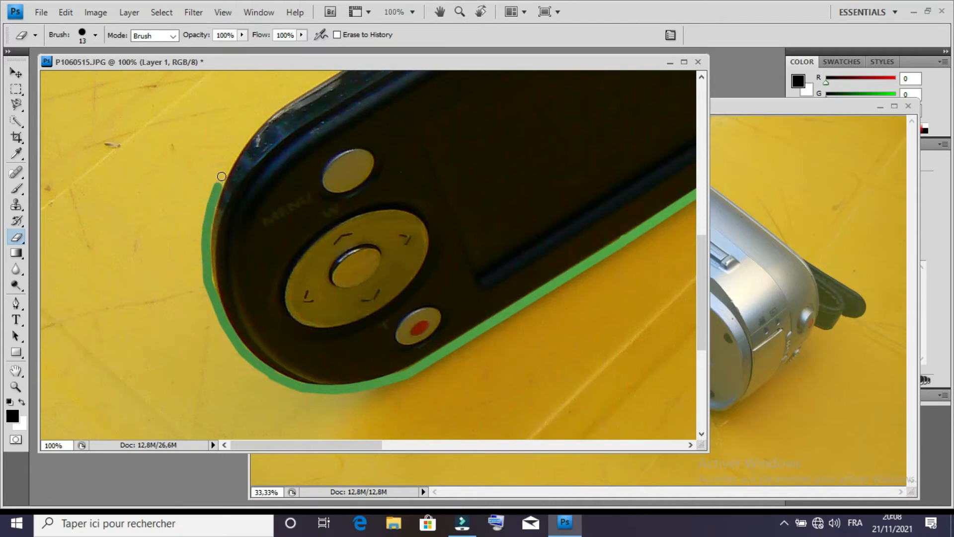
shift+click(231, 158)
shift+click(259, 119)
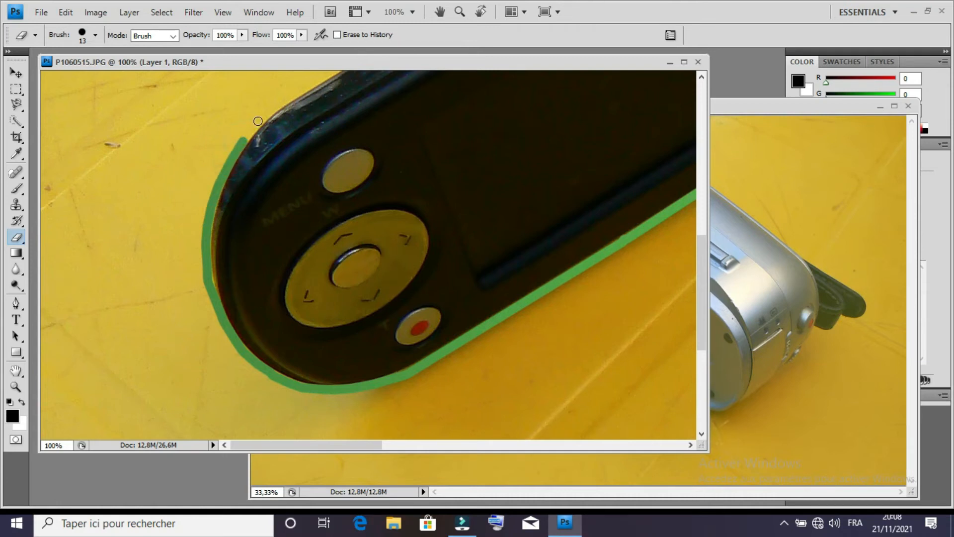
shift+click(281, 102)
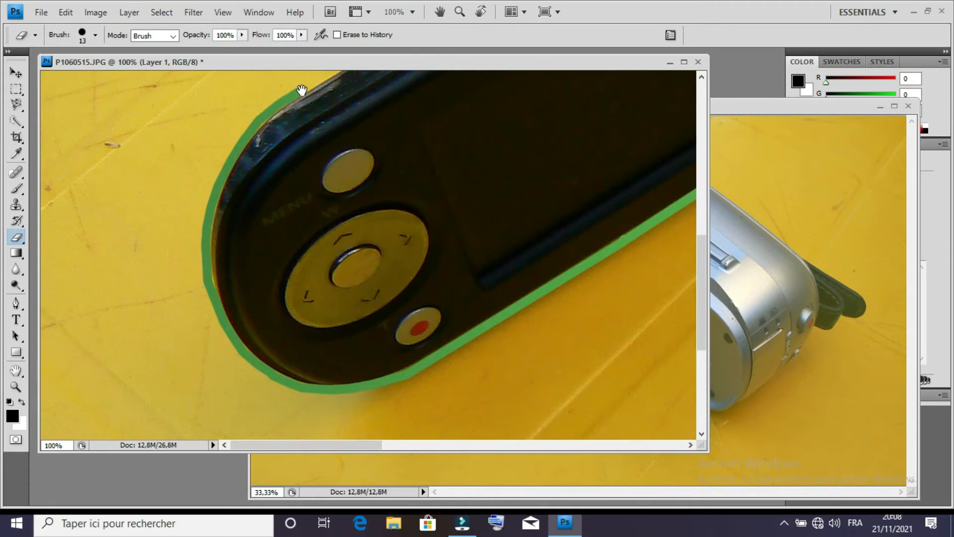
Erase a straight strip along the entire upper edge of the flip-out screen, from its rounded corner to the black hinge
mouse_move(298, 110)
mouse_down()
mouse_move(242, 340)
mouse_move(164, 356)
mouse_up()
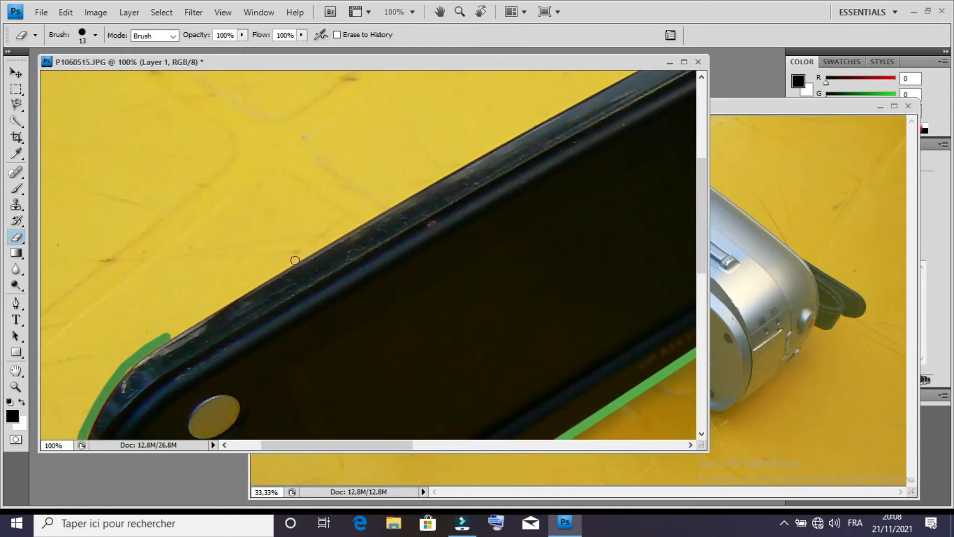
shift+click(602, 85)
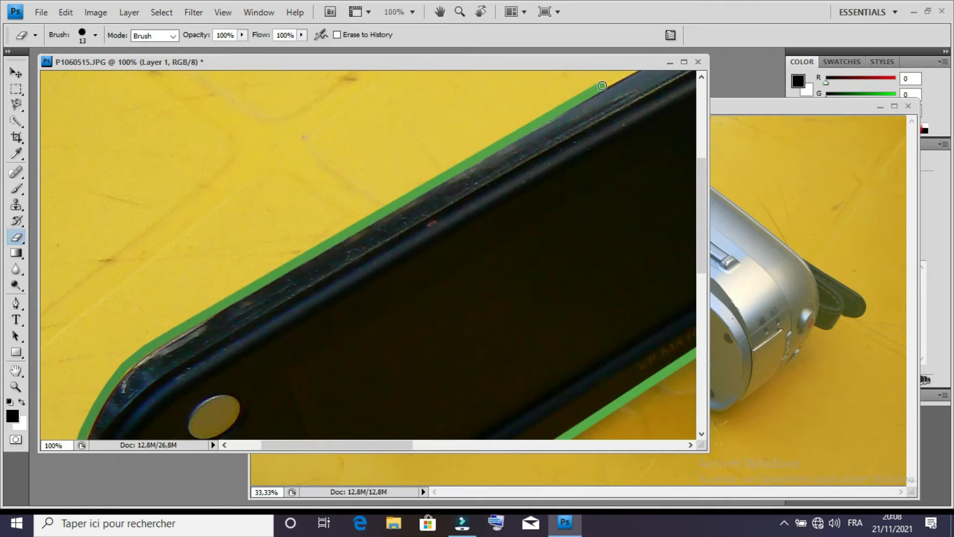
drag(534, 185, 296, 345)
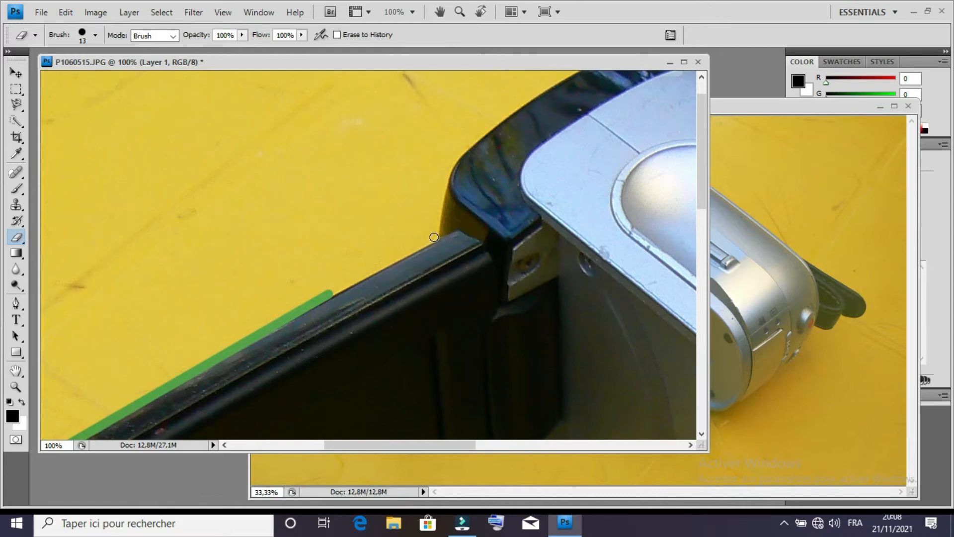
shift+click(434, 237)
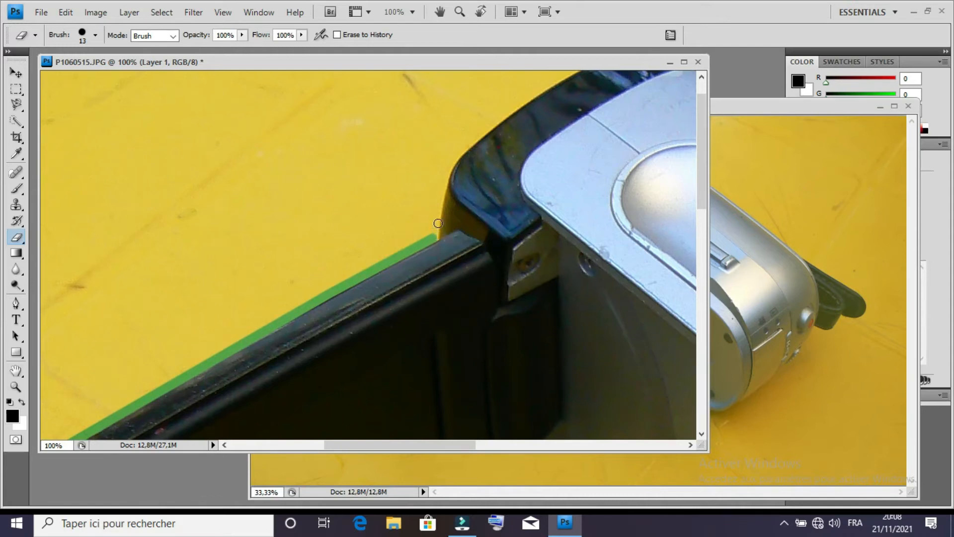
Erase the yellow upward from the screen hinge and around the rounded corner of the black front casing
shift+click(436, 222)
shift+click(439, 192)
shift+click(442, 181)
shift+click(447, 168)
shift+click(456, 152)
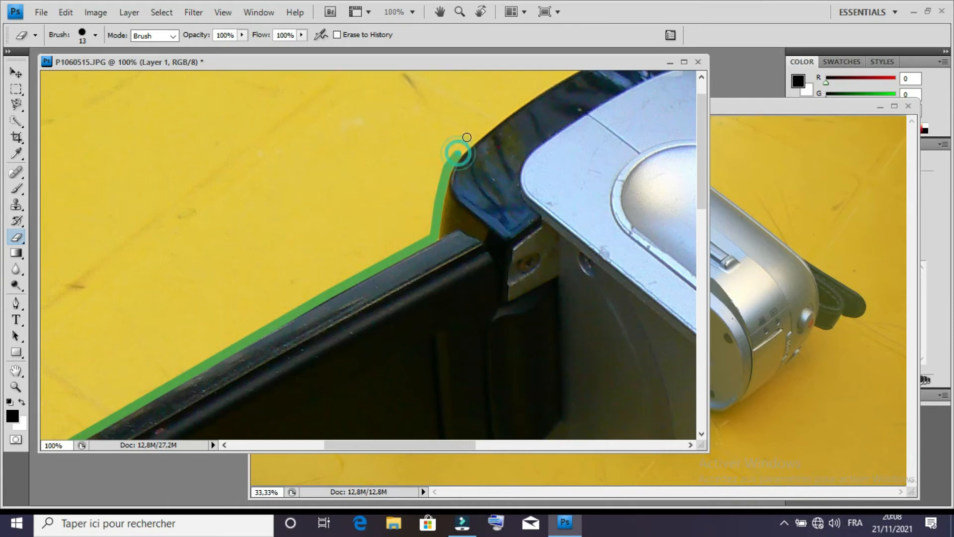
shift+click(474, 137)
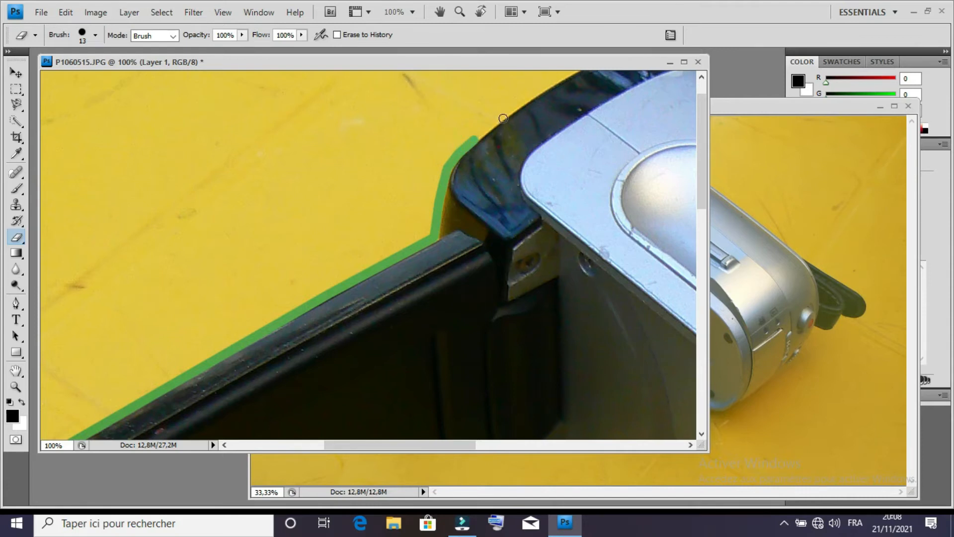
Continue the erased strip along the outer edge of the black front casing, up to the thin strap ring behind it
shift+click(503, 115)
shift+click(523, 98)
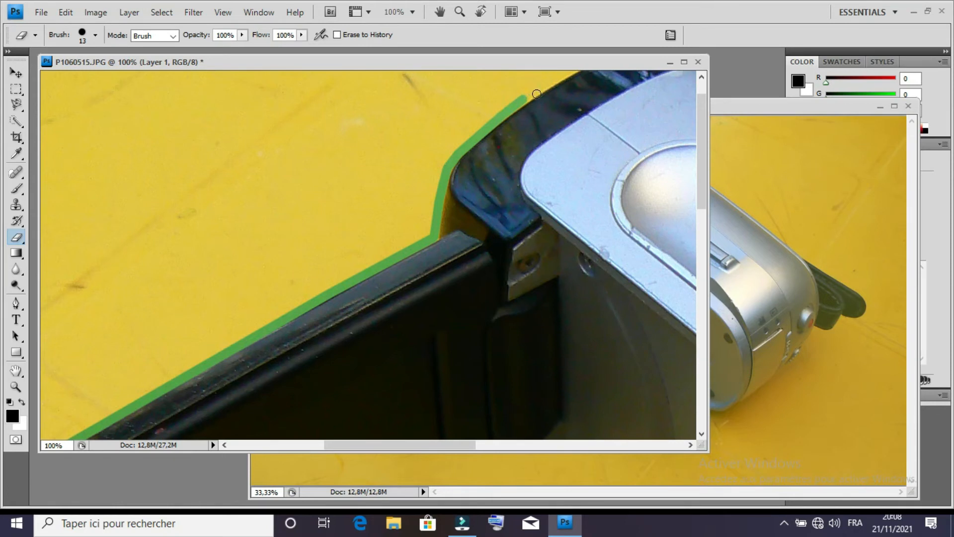
shift+click(546, 83)
key(space)
mouse_move(557, 97)
mouse_down()
mouse_move(485, 245)
mouse_move(387, 318)
mouse_move(381, 303)
mouse_up()
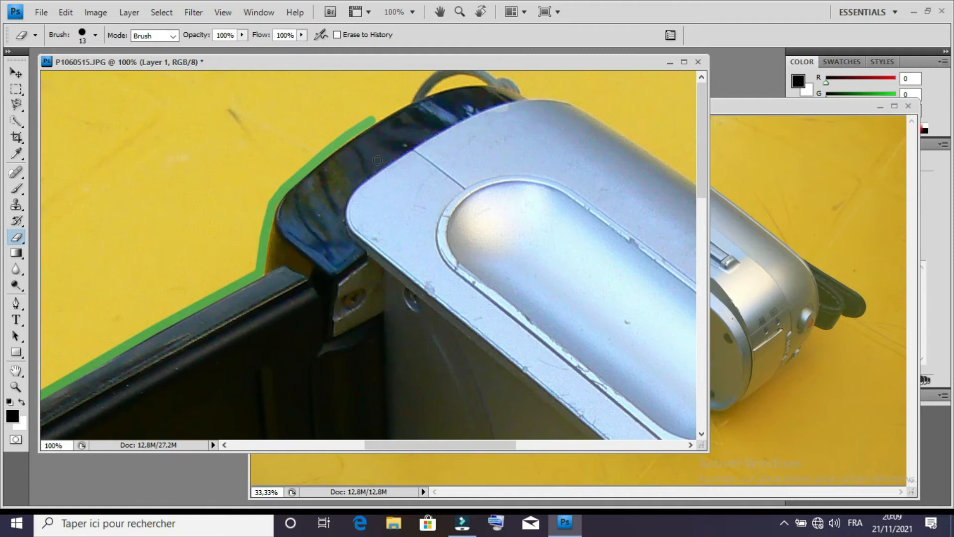
shift+click(398, 105)
shift+click(404, 102)
shift+click(406, 100)
drag(405, 104, 407, 118)
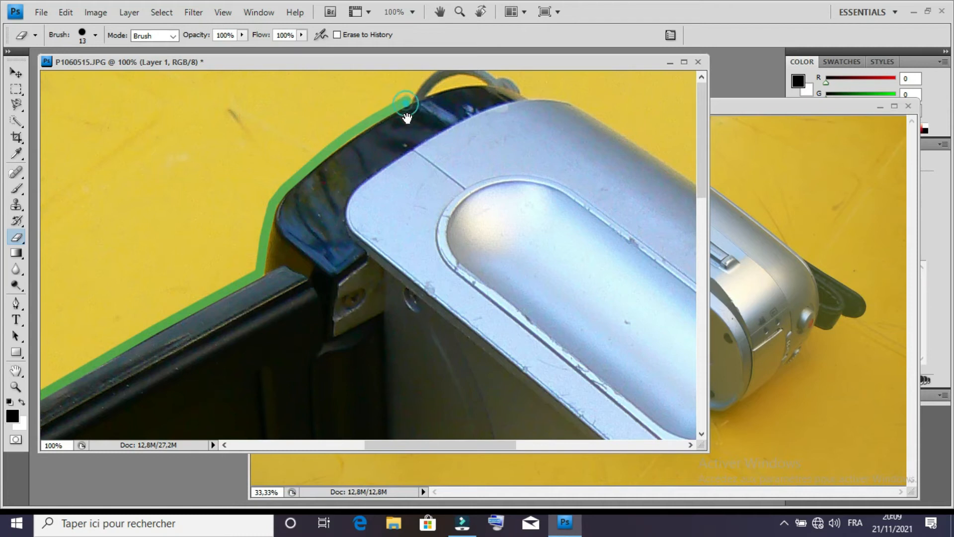
Erase across the strap ring over the top of the black casing and onto the shoulder of the silver body
shift+click(428, 89)
shift+click(451, 85)
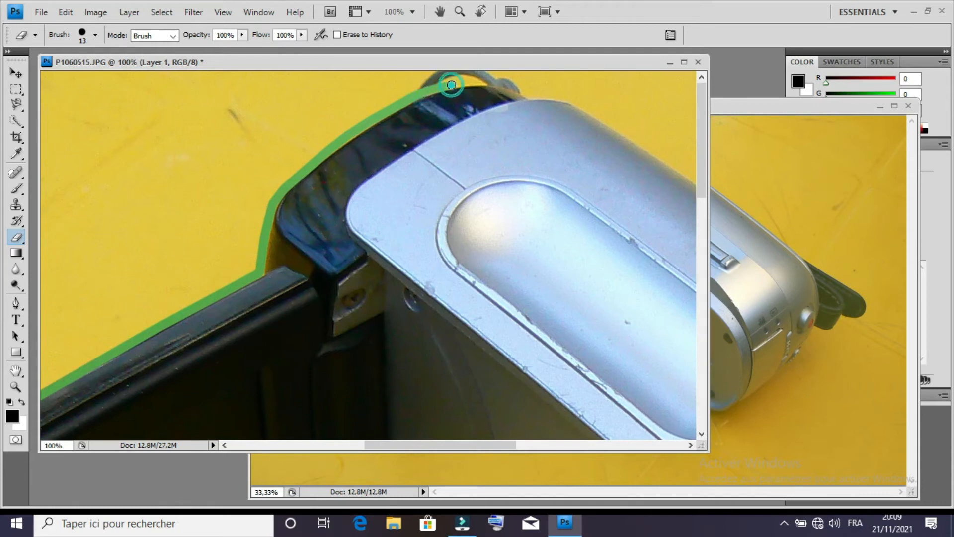
shift+click(503, 82)
shift+click(527, 92)
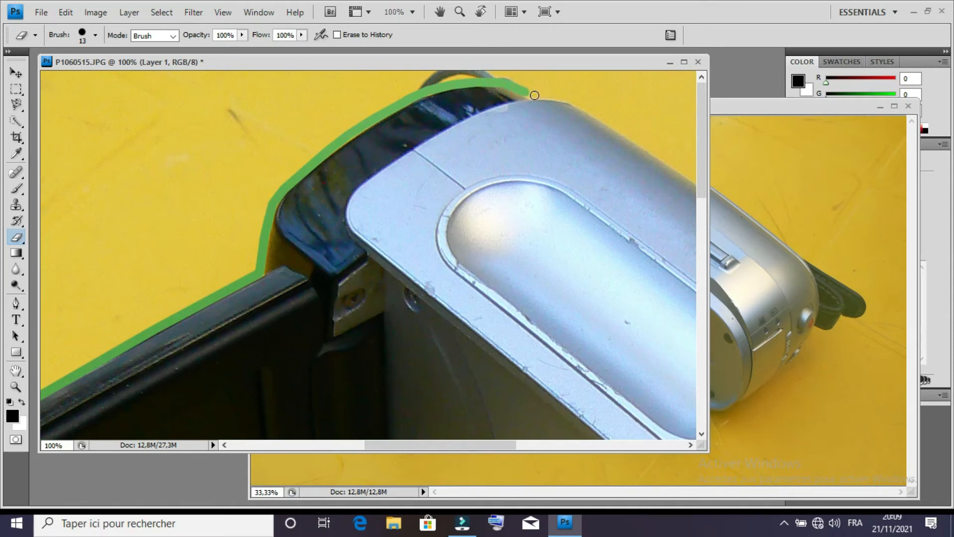
shift+click(550, 95)
shift+click(567, 98)
shift+click(585, 107)
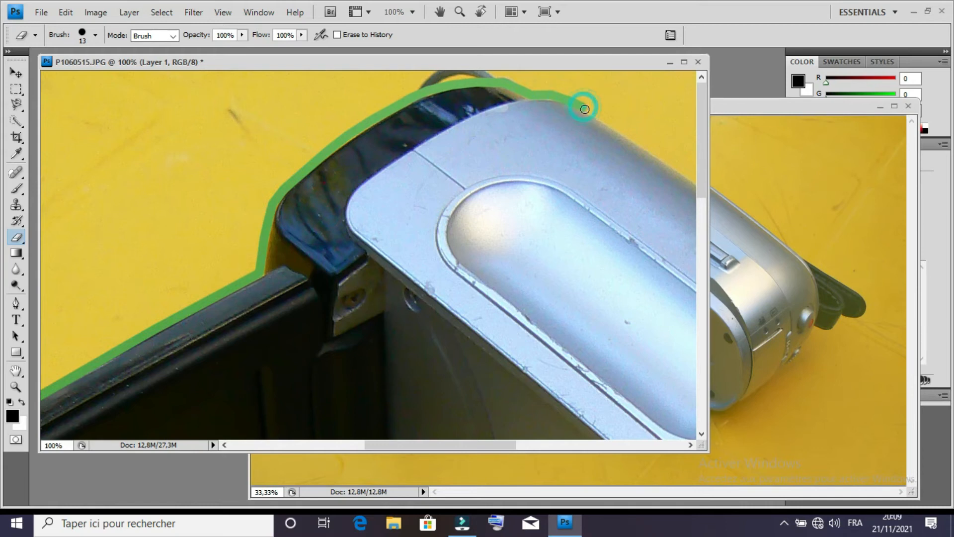
Erase long straight segments along the silver body's upper edge, from its shoulder to the start of the dark hand strap
shift+click(691, 176)
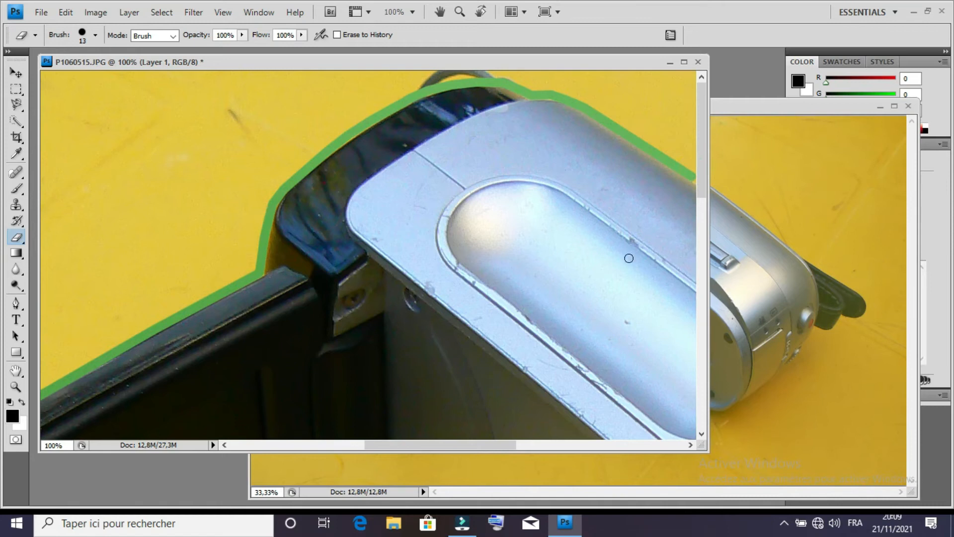
mouse_move(490, 271)
mouse_down()
mouse_move(394, 262)
mouse_move(279, 269)
mouse_up()
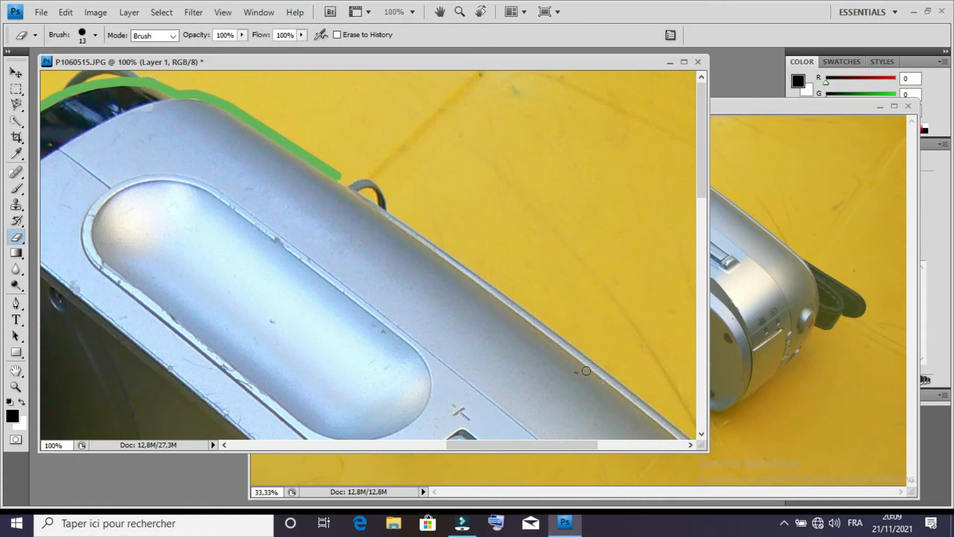
shift+click(623, 379)
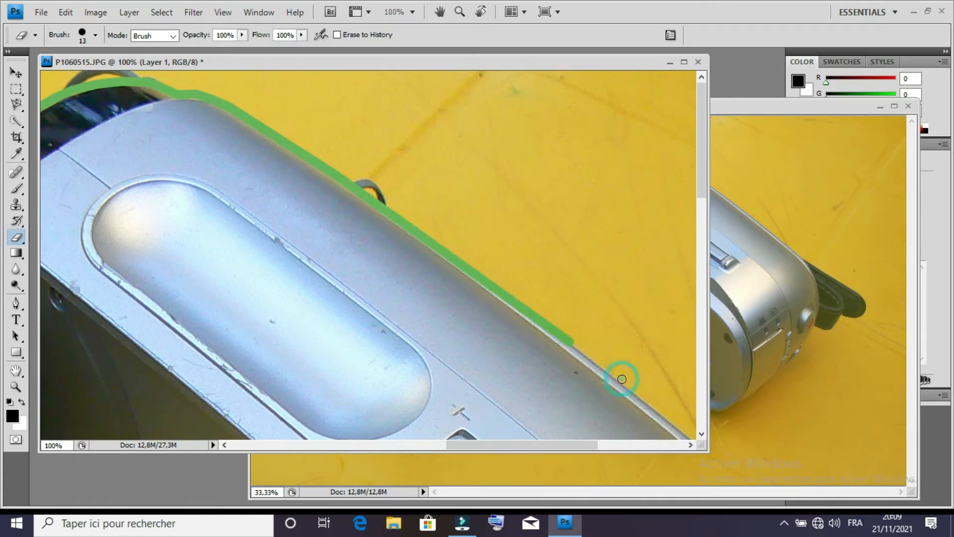
mouse_move(574, 379)
mouse_down()
mouse_move(407, 311)
mouse_move(296, 243)
mouse_move(253, 195)
mouse_up()
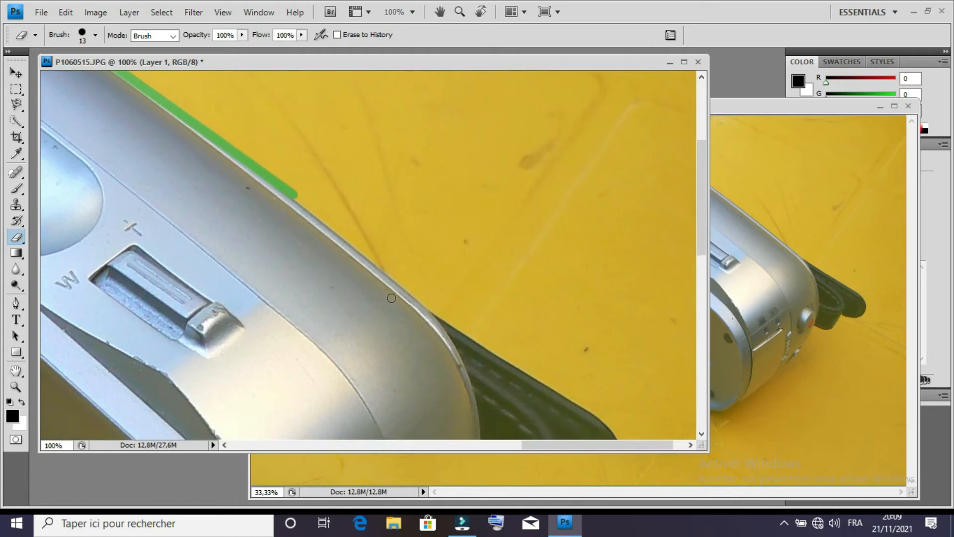
shift+click(394, 275)
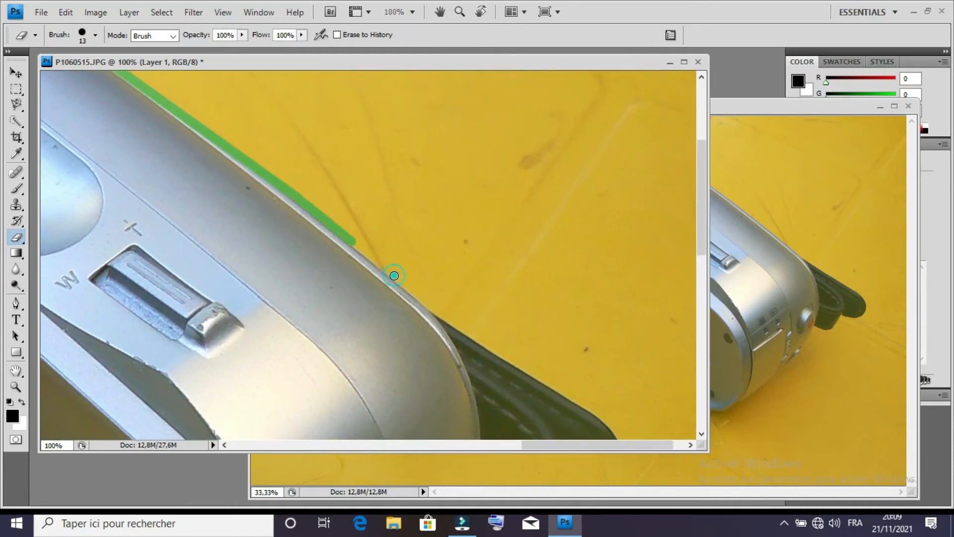
shift+click(434, 309)
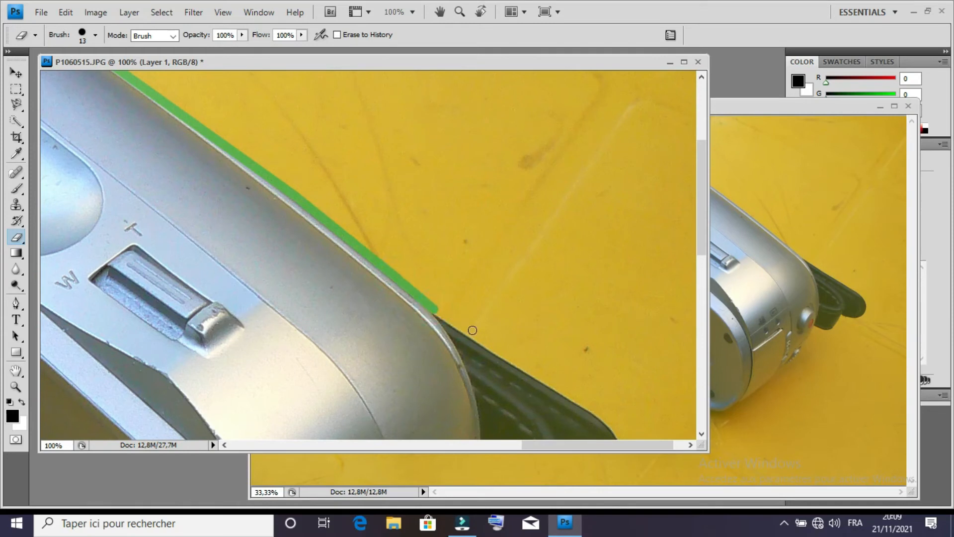
Erase the yellow along the upper edge of the dark hand strap to its rounded tip
shift+click(490, 347)
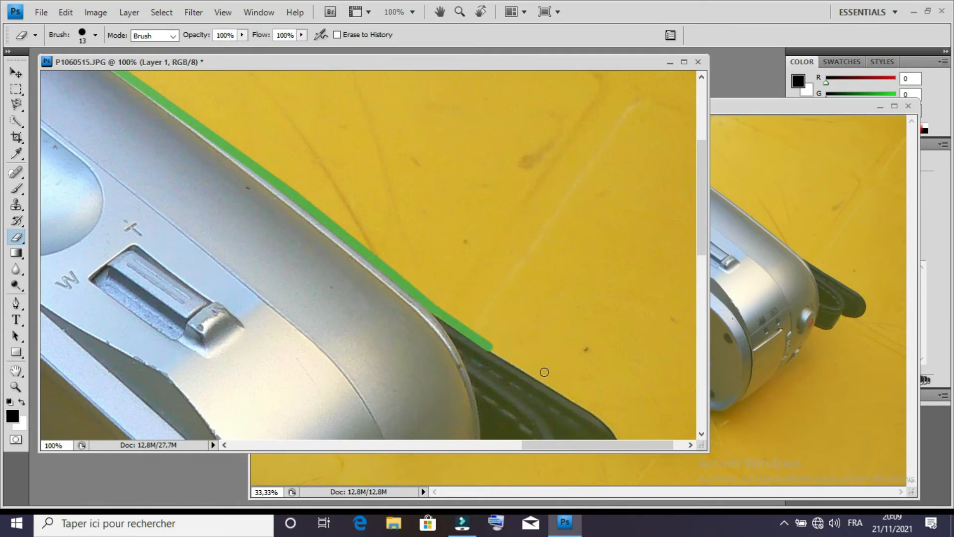
shift+click(542, 378)
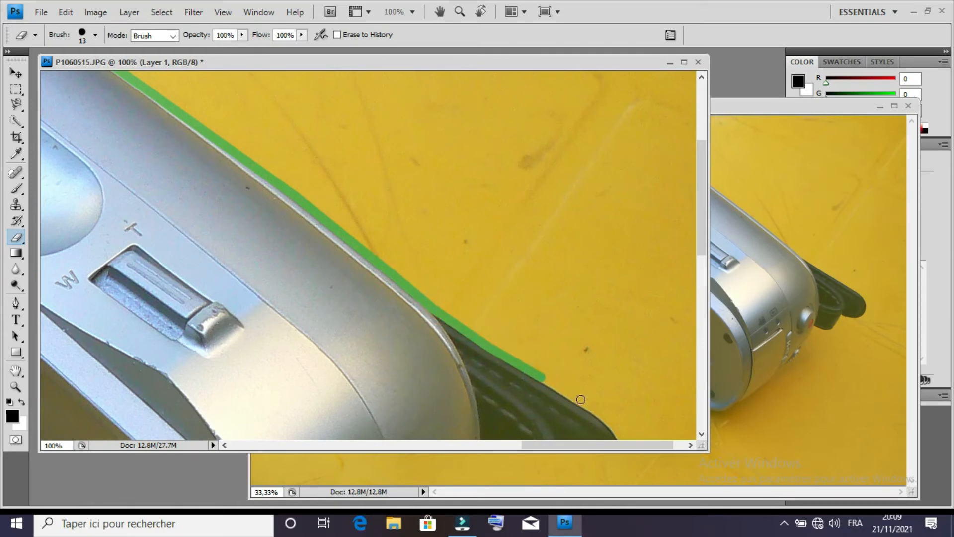
shift+click(604, 419)
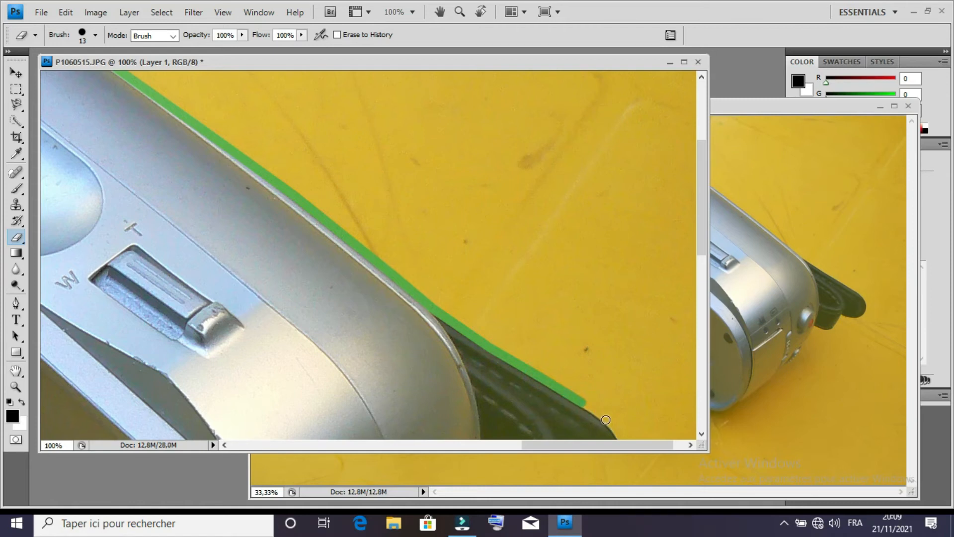
mouse_move(575, 376)
mouse_down()
mouse_move(501, 230)
mouse_move(430, 149)
mouse_up()
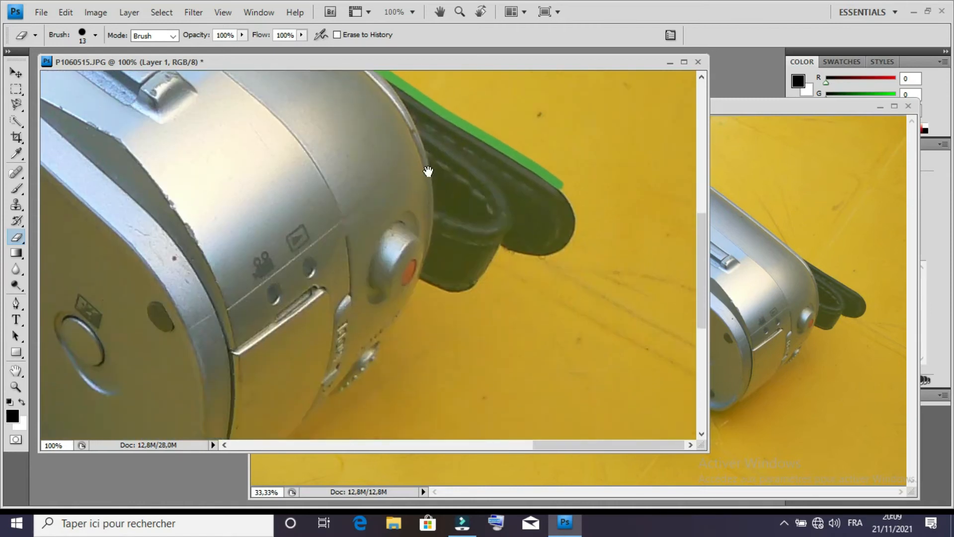
shift+click(574, 199)
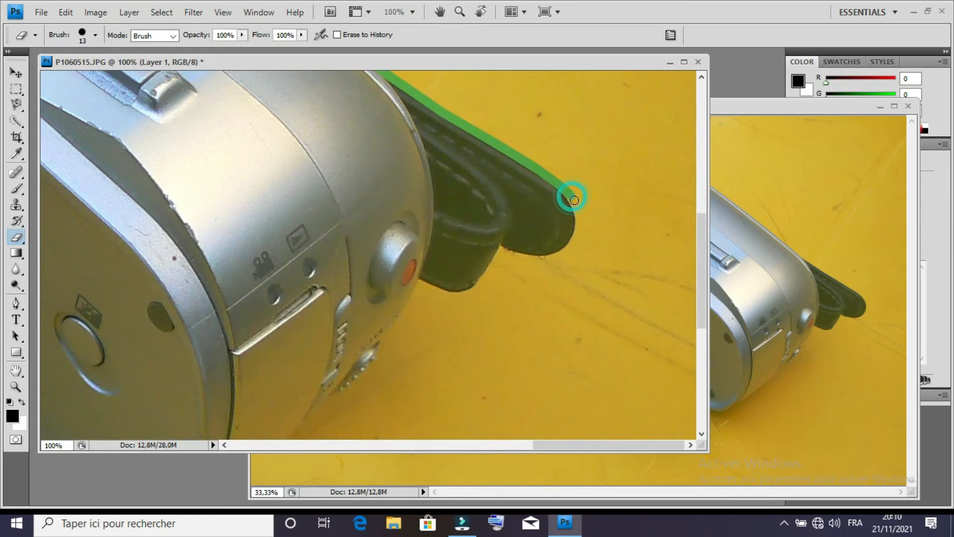
shift+click(578, 212)
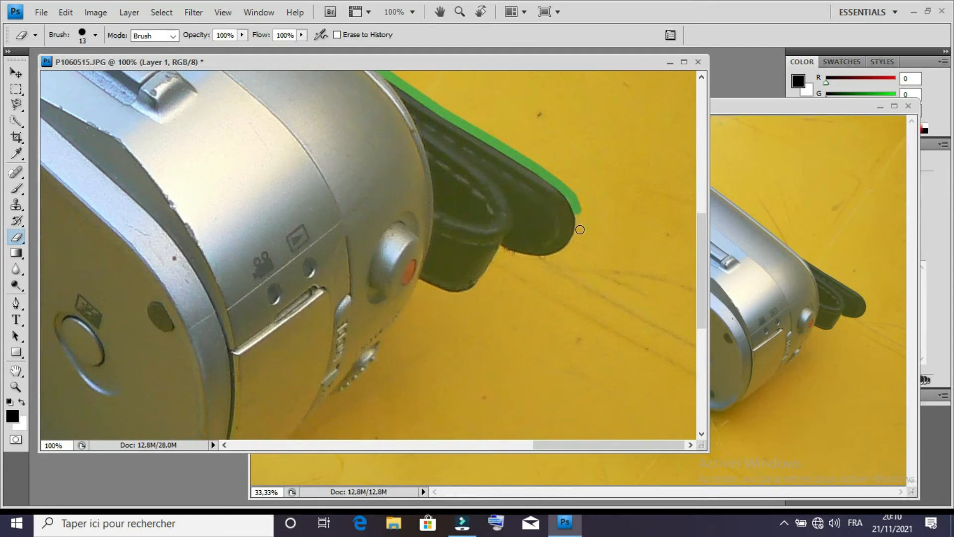
Erase around the rounded tip of the hand strap and along its underside to the notch above the lower loop
shift+click(578, 231)
shift+click(569, 250)
shift+click(552, 259)
shift+click(538, 262)
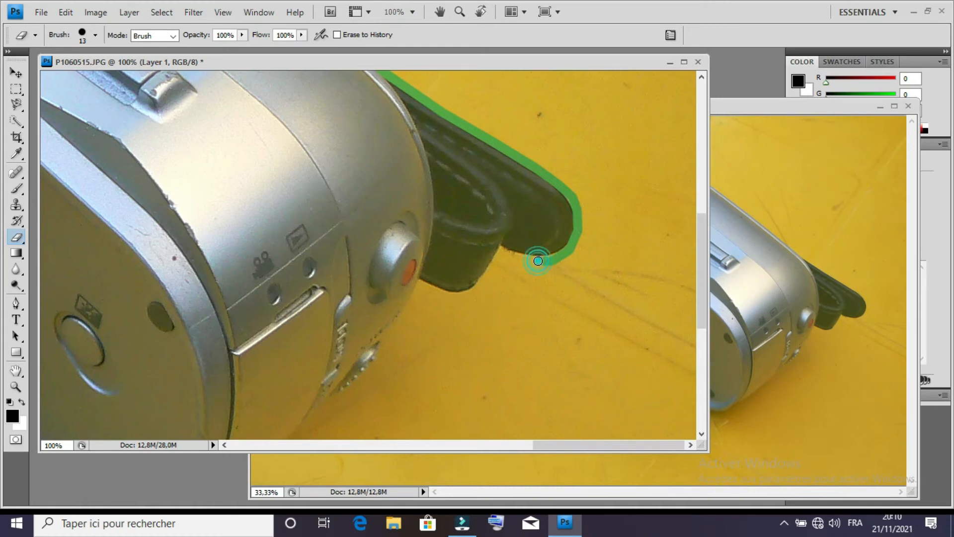
shift+click(520, 259)
shift+click(502, 252)
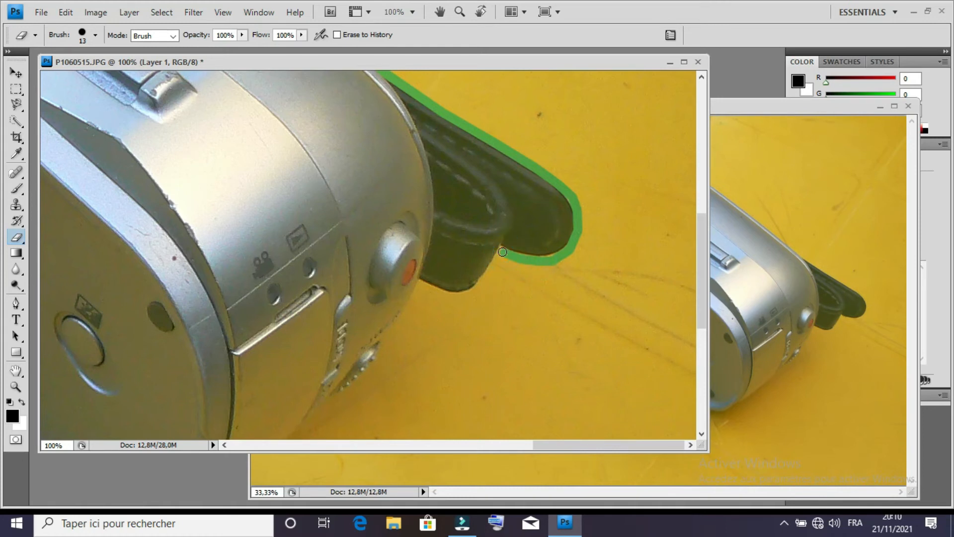
Continue the erased outline around the hand strap's lower loop back to the silver body
shift+click(487, 272)
shift+click(477, 290)
shift+click(465, 295)
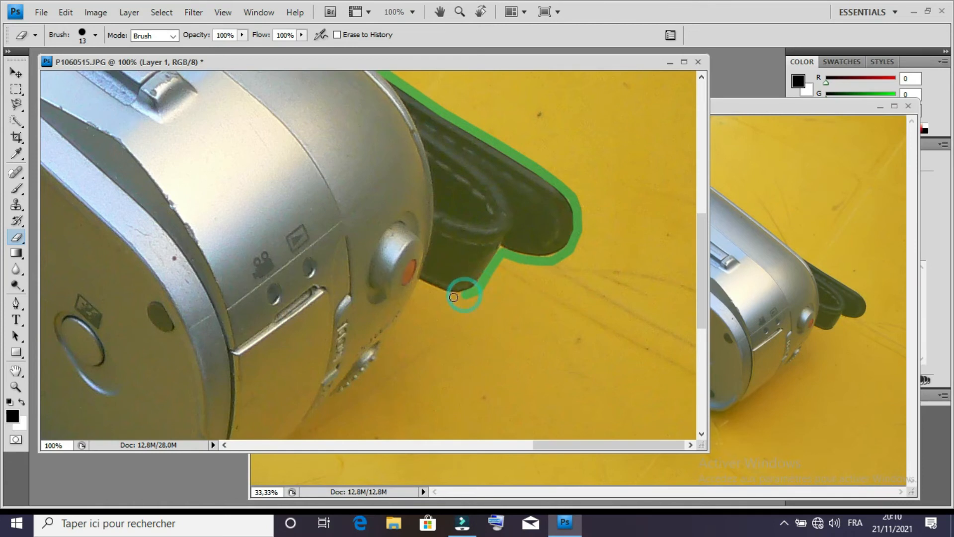
shift+click(430, 293)
shift+click(420, 284)
Erase the yellow down the body's rear edge, from below the hand strap past the red button to the small metal protrusion
shift+click(411, 301)
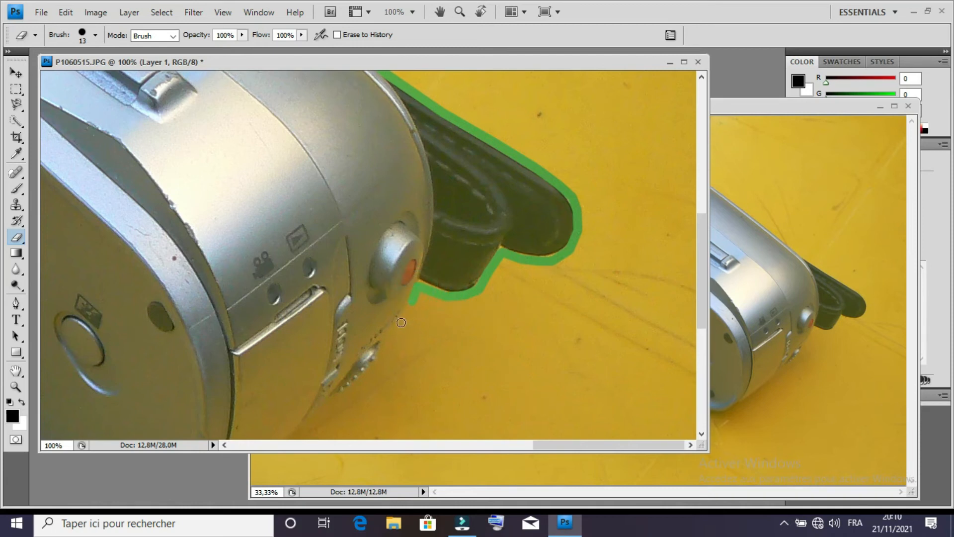
shift+click(397, 322)
shift+click(385, 340)
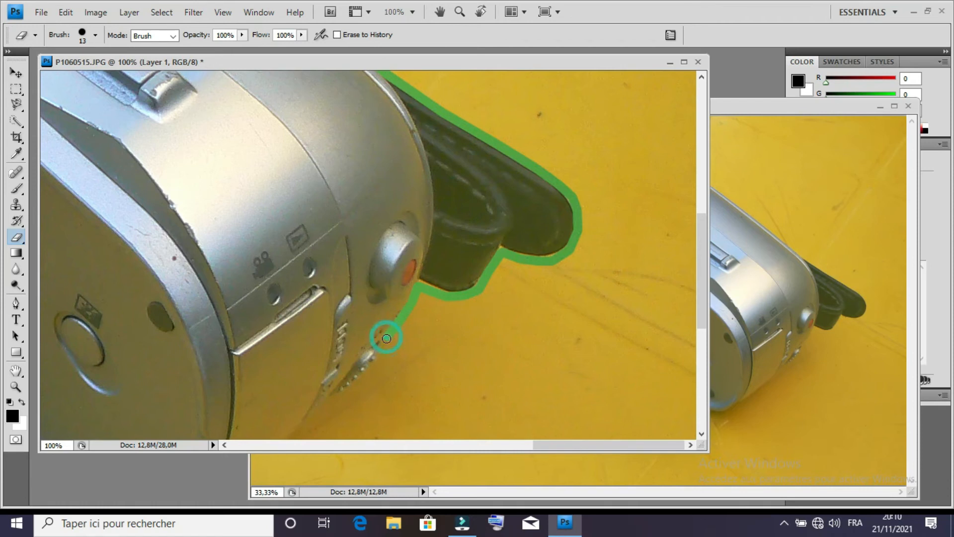
shift+click(379, 364)
shift+click(374, 370)
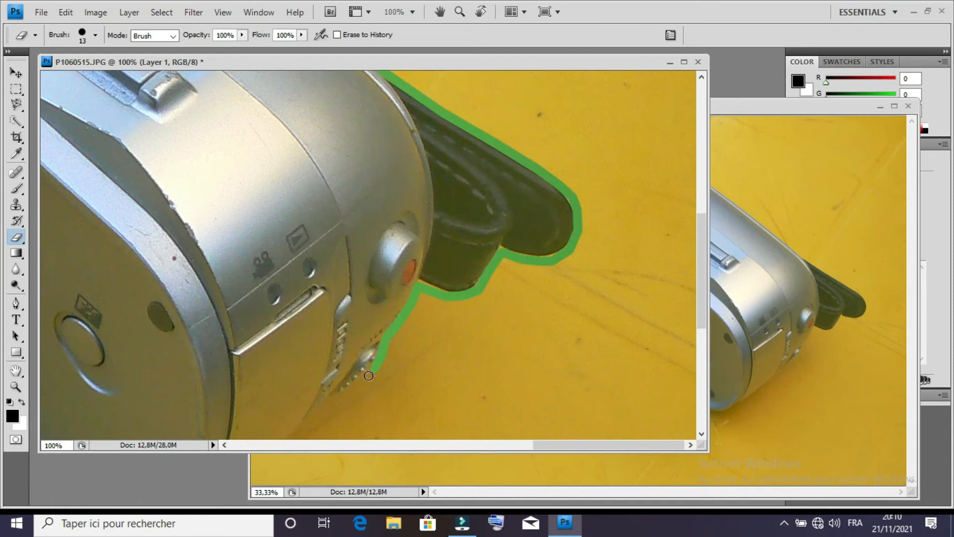
Erase in short connected segments beneath the small metal protrusion on the camcorder's rear edge
shift+click(366, 376)
shift+click(360, 383)
shift+click(353, 389)
shift+click(343, 399)
shift+click(341, 399)
shift+click(330, 401)
drag(330, 401, 364, 187)
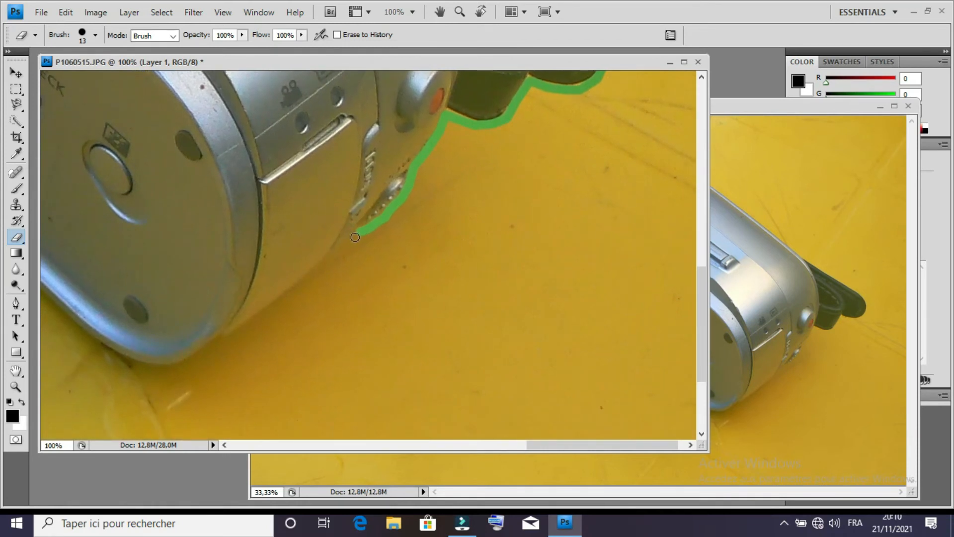
Continue the erased strip along the lower rear edge of the silver body to the start of its rounded bottom corner
click(356, 237)
shift+click(332, 256)
shift+click(311, 278)
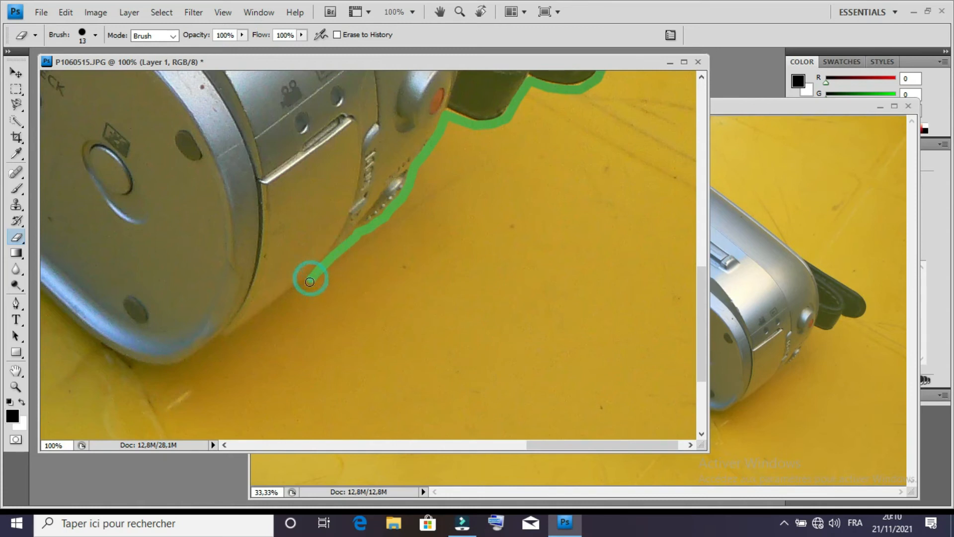
shift+click(286, 296)
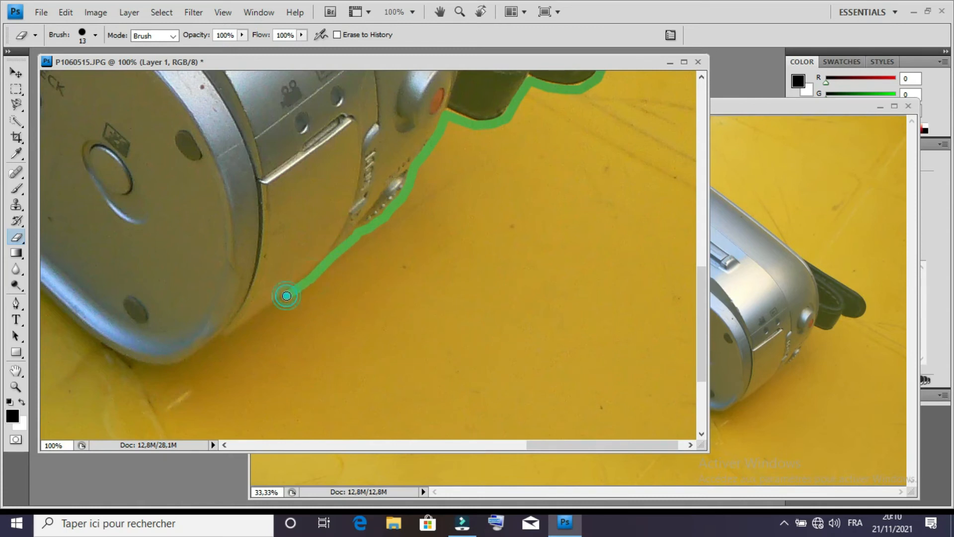
shift+click(258, 319)
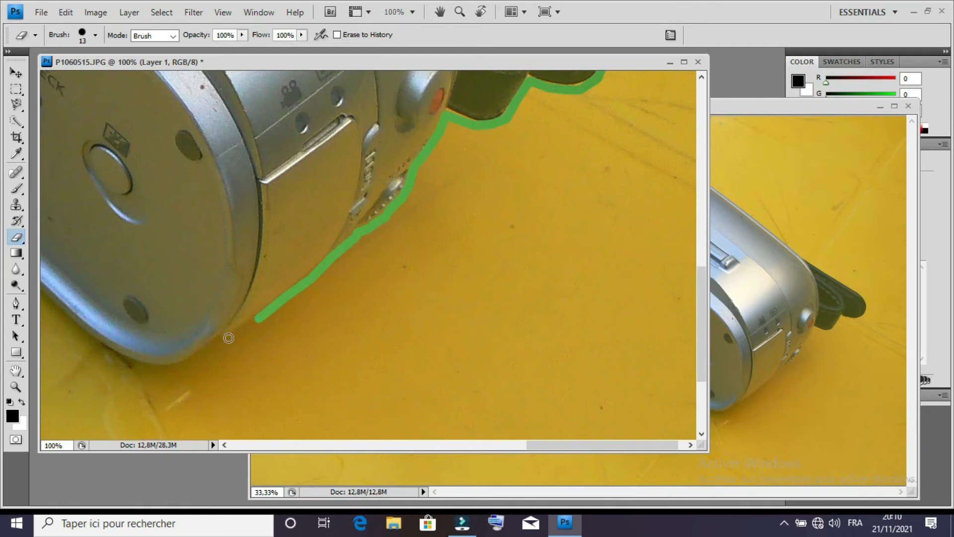
shift+click(227, 340)
shift+click(214, 345)
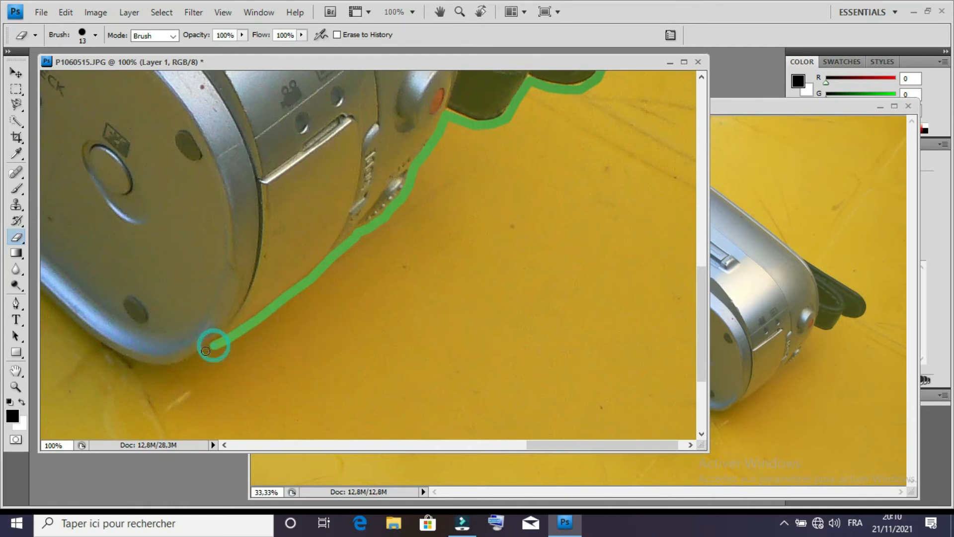
shift+click(195, 358)
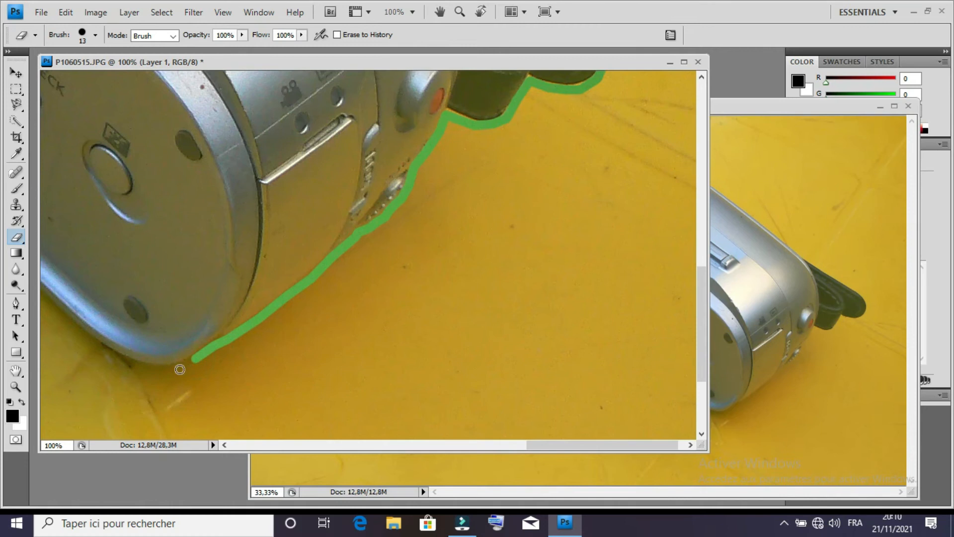
Touch up the erased strip with small dabs where the rear edge meets the rounded bottom corner, extending it slightly
click(214, 342)
click(211, 346)
click(210, 345)
click(219, 342)
click(213, 345)
click(208, 348)
click(213, 344)
drag(191, 362, 180, 368)
click(180, 368)
click(192, 361)
click(192, 361)
Erase the yellow around the underside of the body's rounded bottom corner and up to its long lower edge
drag(171, 373, 167, 373)
click(163, 371)
click(148, 369)
click(132, 365)
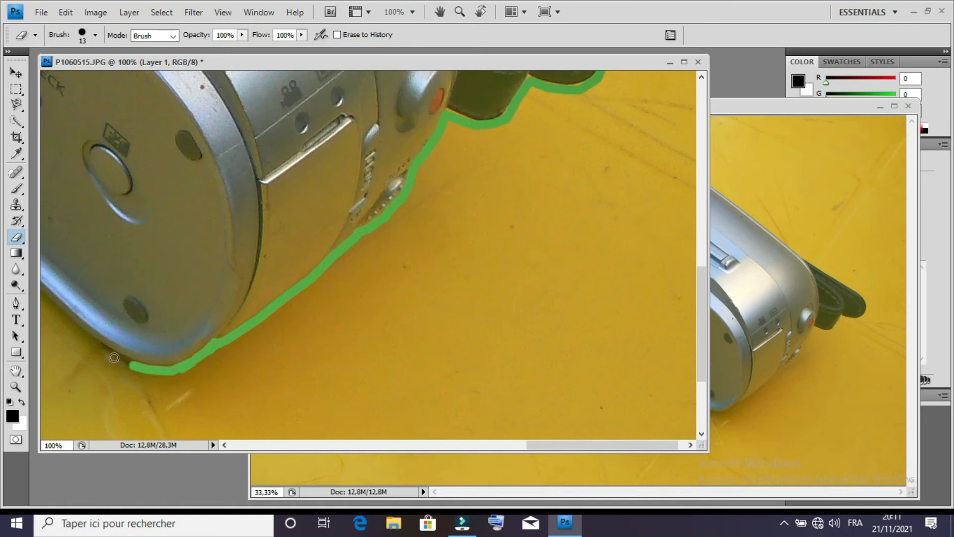
click(114, 357)
click(94, 344)
click(64, 320)
Erase a long straight strip along the silver body's lower edge, from the rounded corner toward the front
mouse_move(115, 297)
mouse_down()
mouse_move(465, 307)
mouse_move(570, 300)
mouse_move(542, 315)
mouse_up()
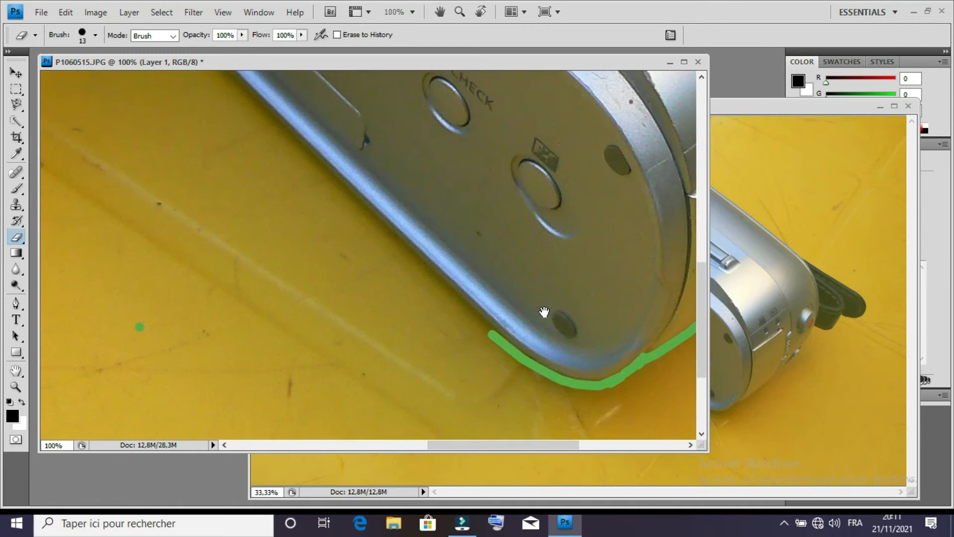
click(459, 304)
shift+click(231, 84)
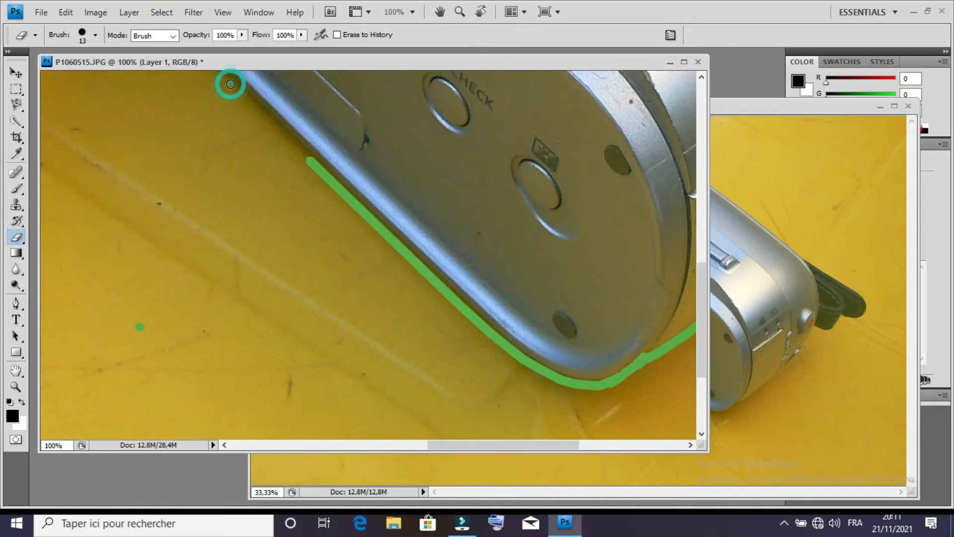
mouse_move(270, 189)
mouse_down()
mouse_move(416, 389)
mouse_move(449, 390)
mouse_up()
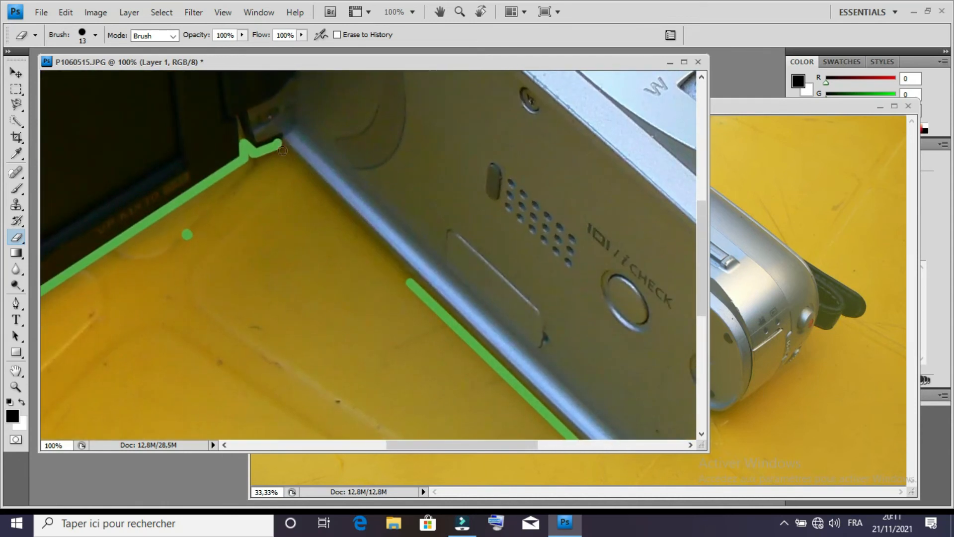
shift+click(278, 143)
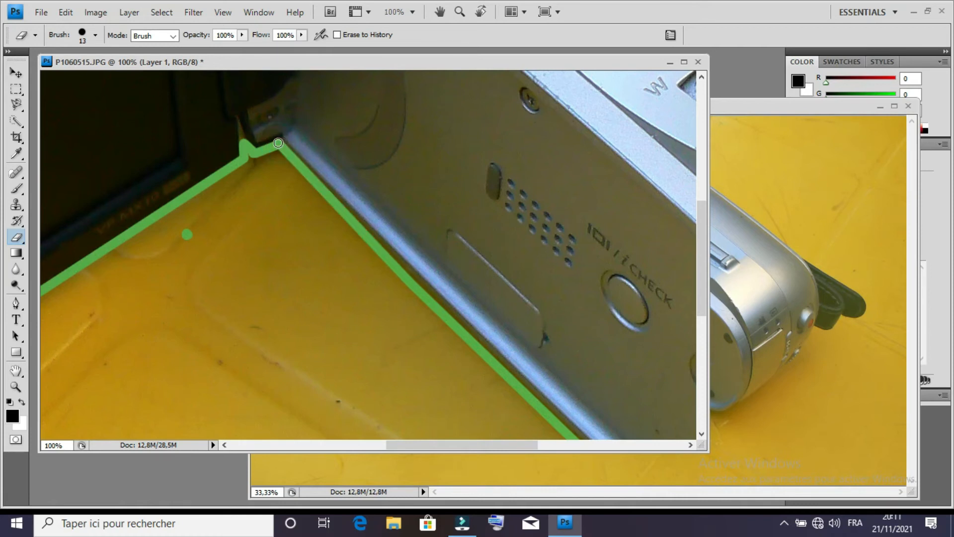
click(66, 12)
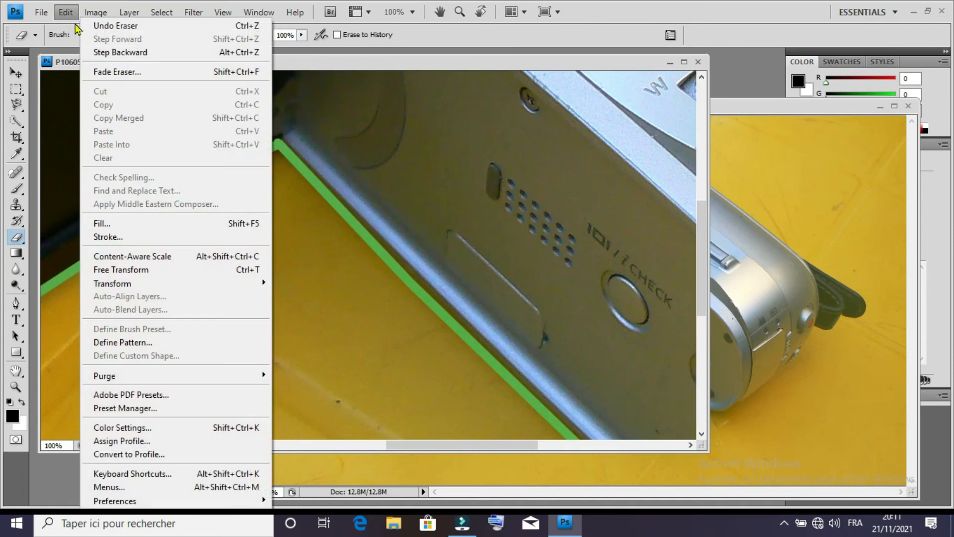
click(96, 26)
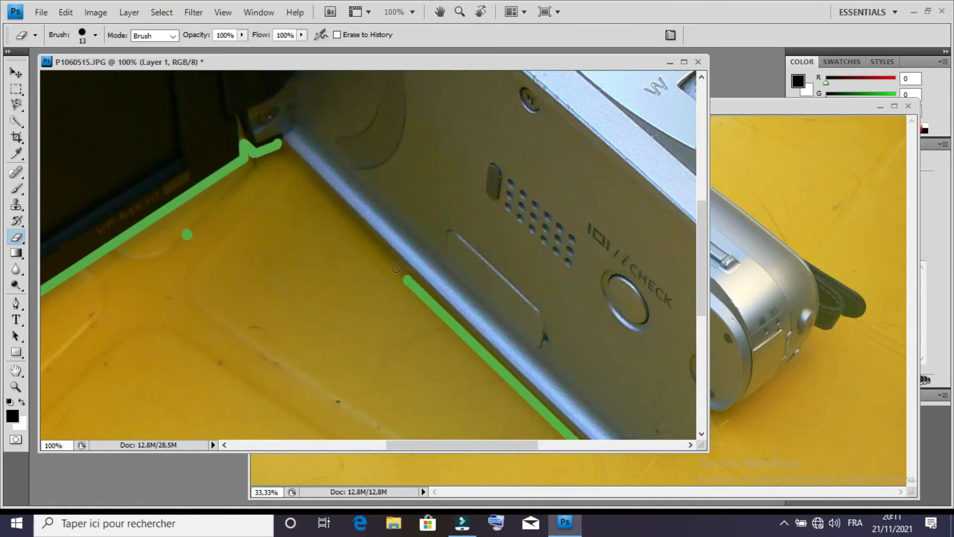
Erase short straight strips along the silver body's lower edge up to the screen hinge corner, closing the outline around the camcorder
shift+click(368, 246)
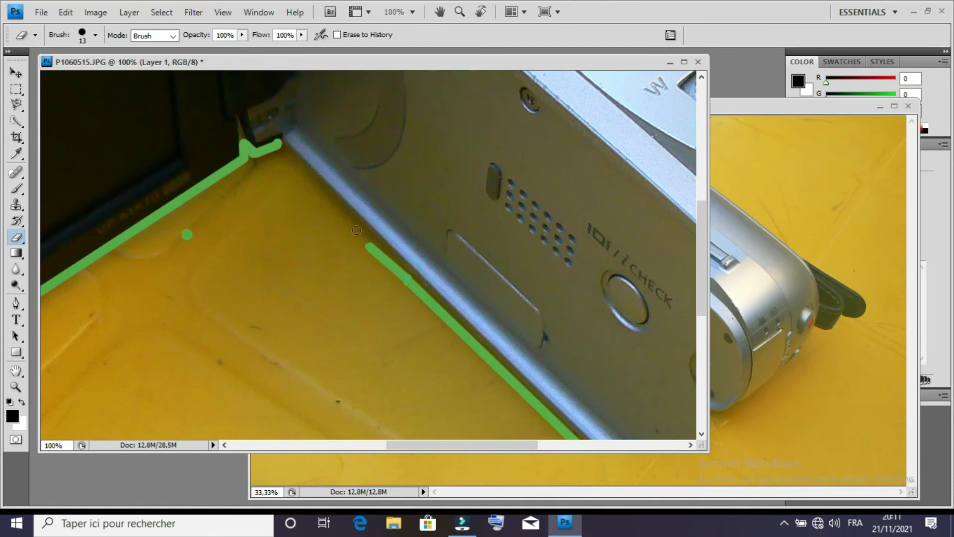
shift+click(278, 150)
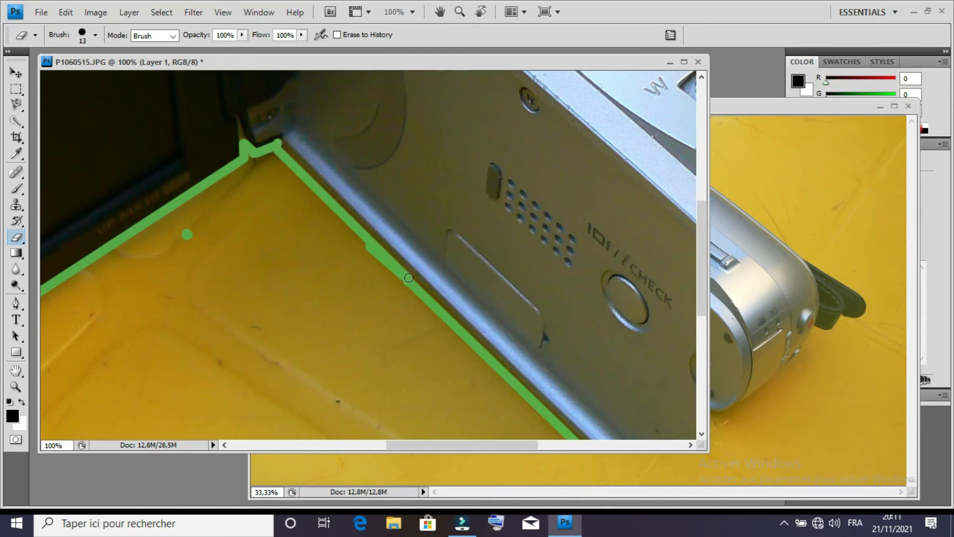
click(407, 282)
mouse_move(464, 303)
mouse_down()
mouse_move(422, 194)
mouse_move(348, 152)
mouse_up()
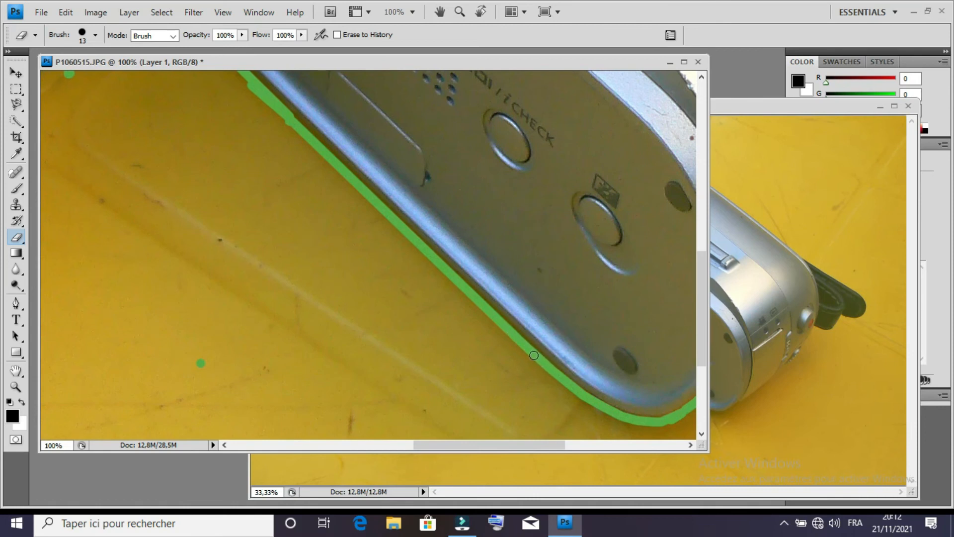
drag(398, 283, 454, 385)
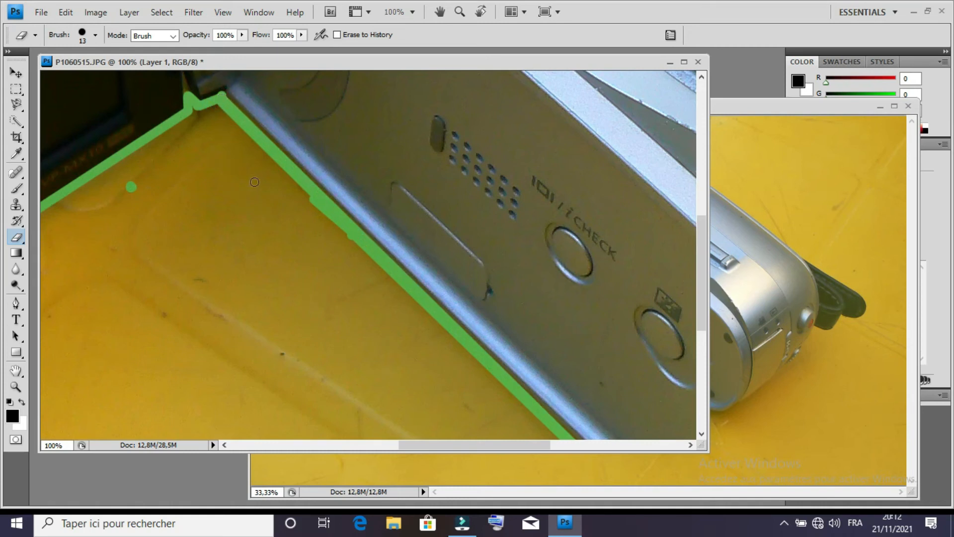
mouse_move(325, 202)
mouse_down()
mouse_move(243, 195)
mouse_move(290, 238)
mouse_up()
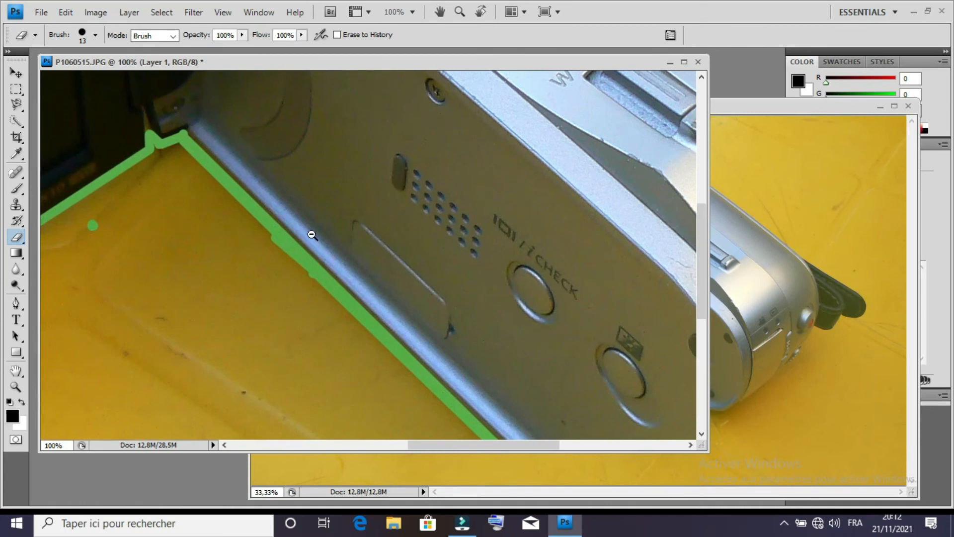
Select the yellow area above and beside the open screen with the Magic Wand
alt+click(312, 234)
alt+click(312, 234)
alt+click(311, 234)
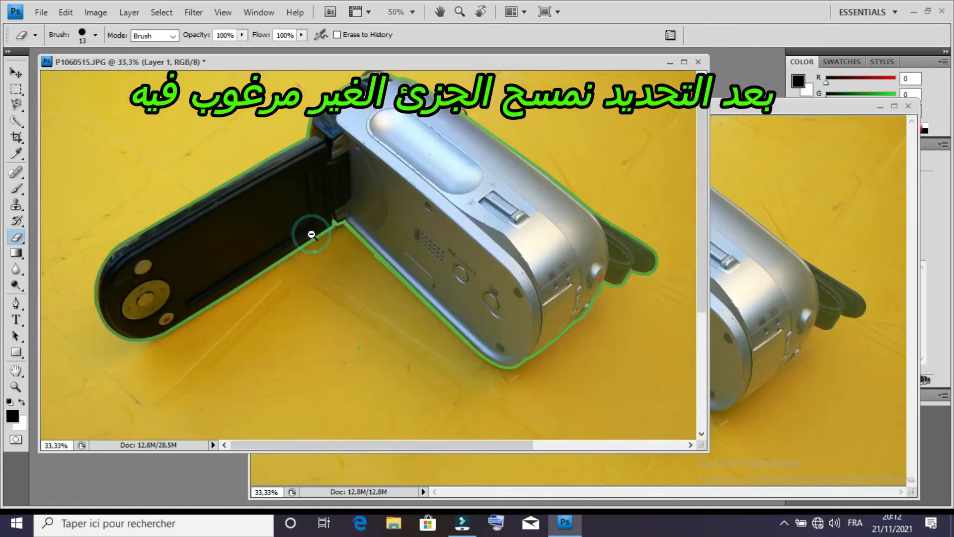
alt+click(311, 234)
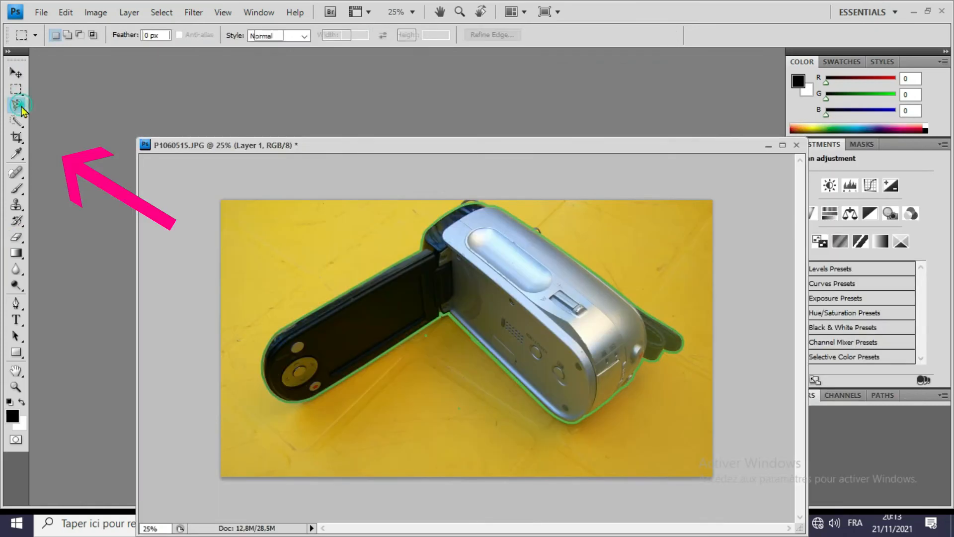
click(16, 121)
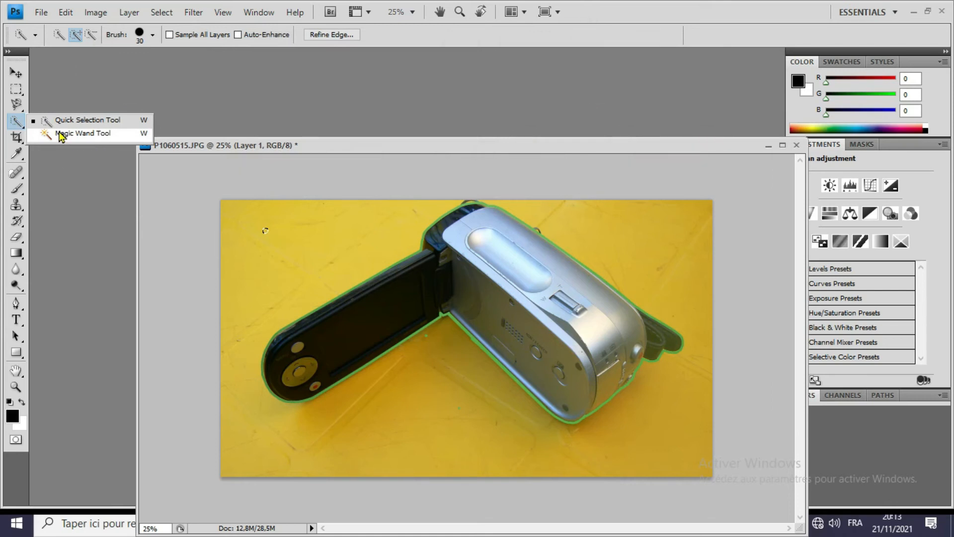
click(60, 134)
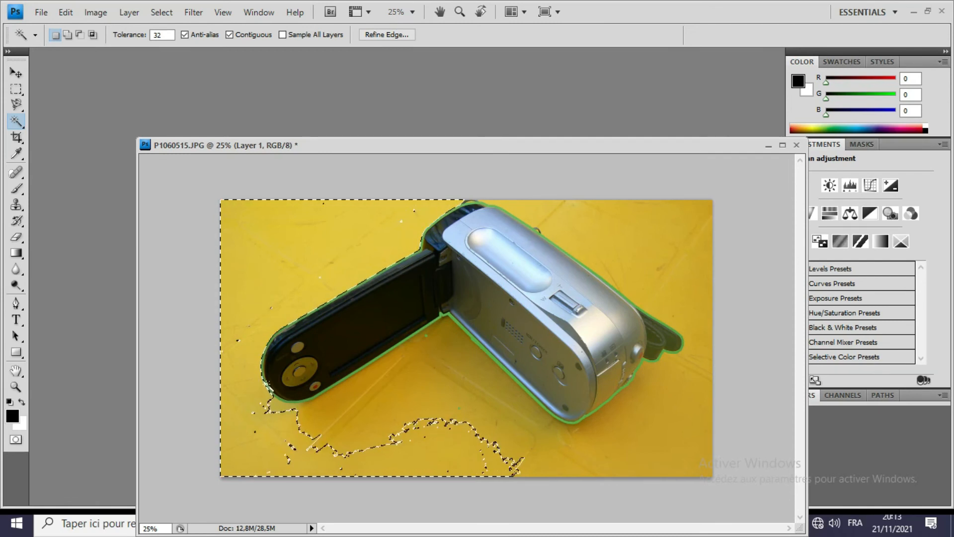
Set the Magic Wand tolerance to 54 and reselect the yellow background from the area above the open screen
click(161, 34)
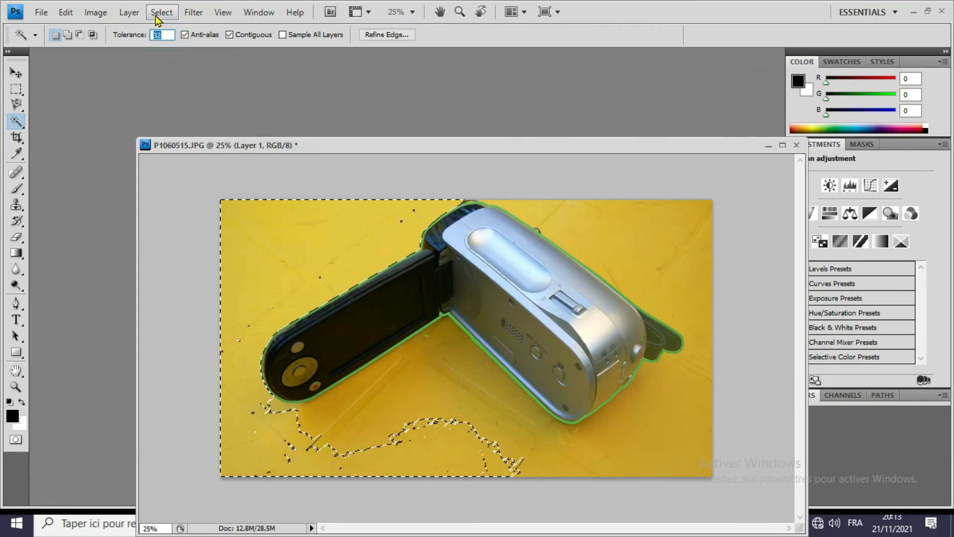
scroll(156, 34, up, 17)
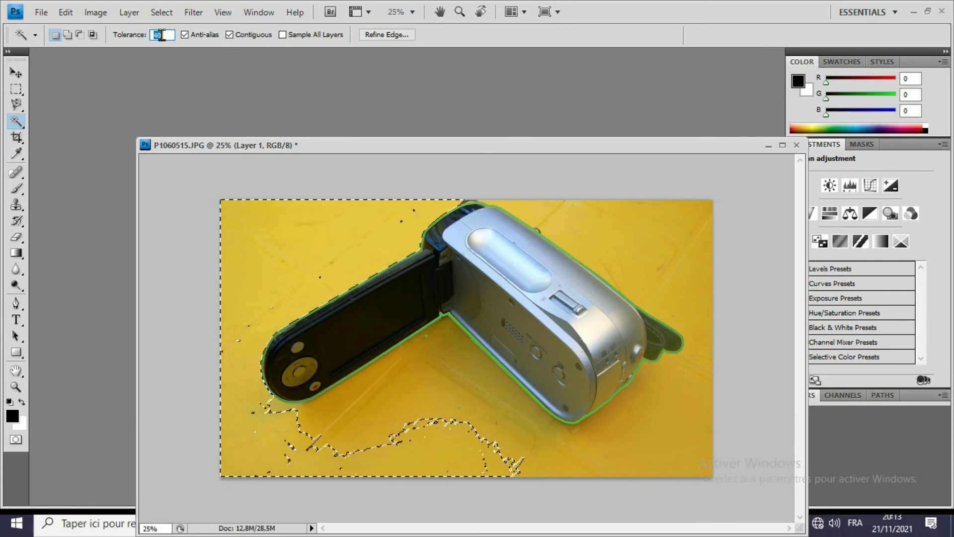
scroll(164, 35, up, 5)
click(252, 245)
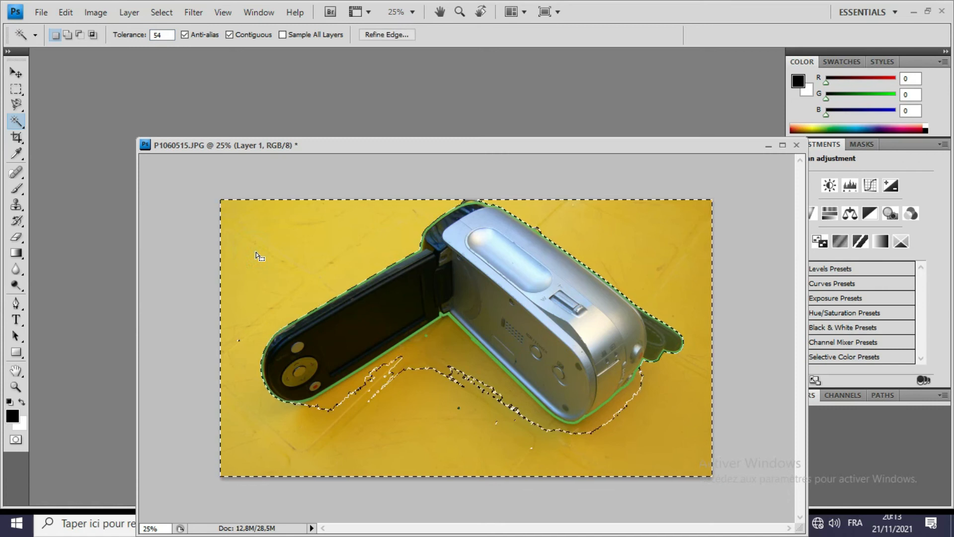
Select the yellow background between the open screen and the body's lower edge, and clear it
click(431, 361)
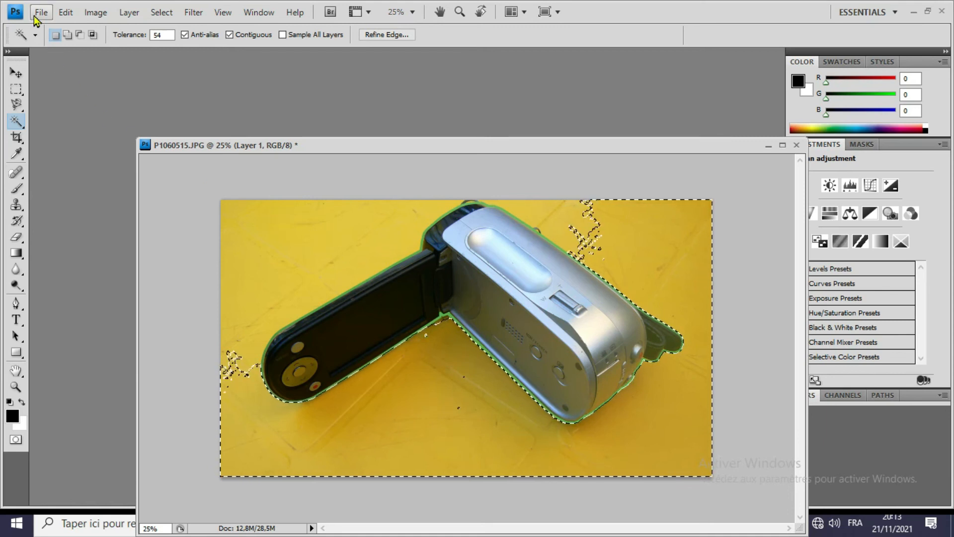
click(66, 14)
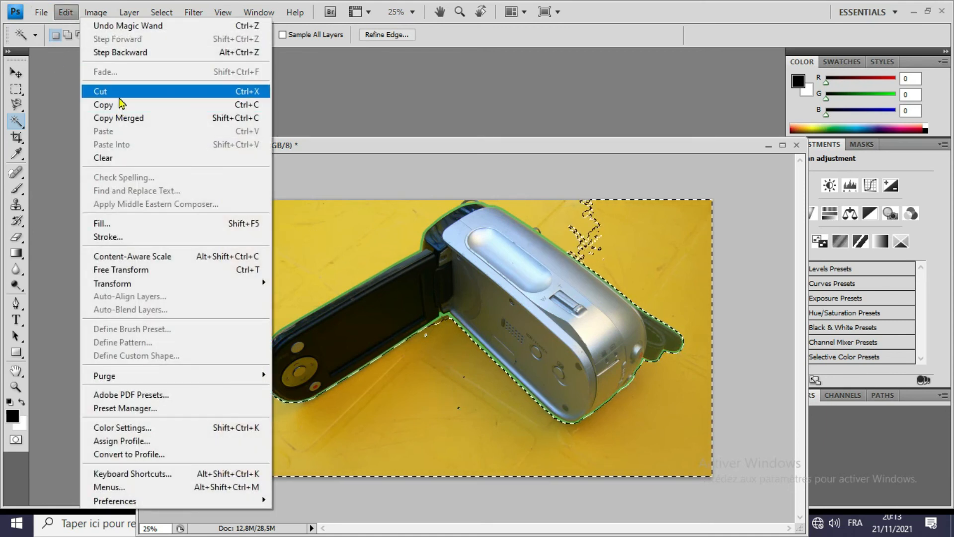
click(137, 160)
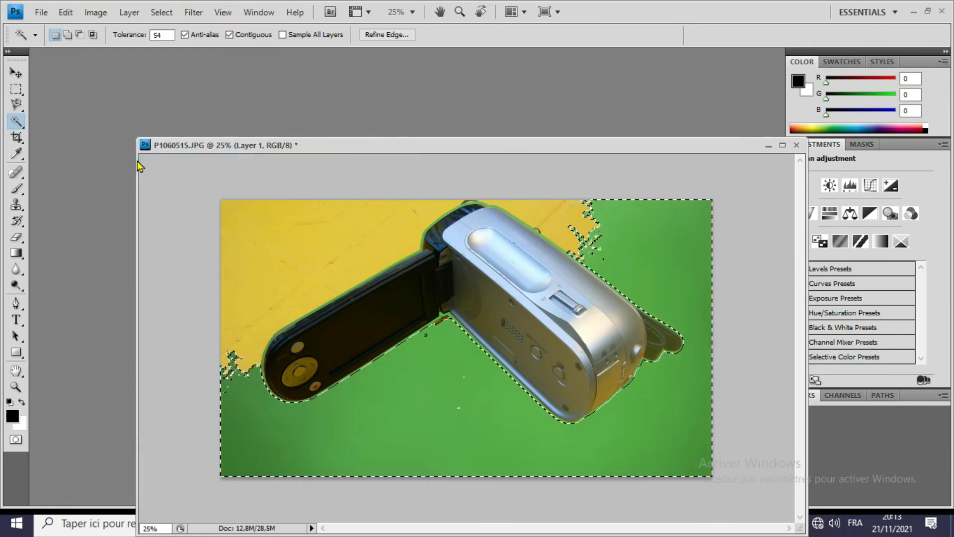
Select the remaining yellow above the open screen with the Magic Wand and clear it
click(243, 237)
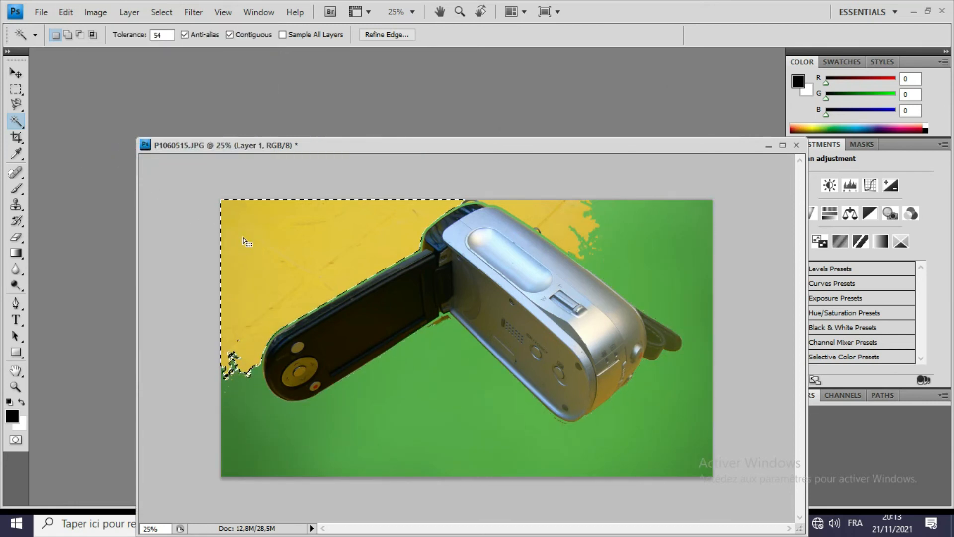
click(96, 12)
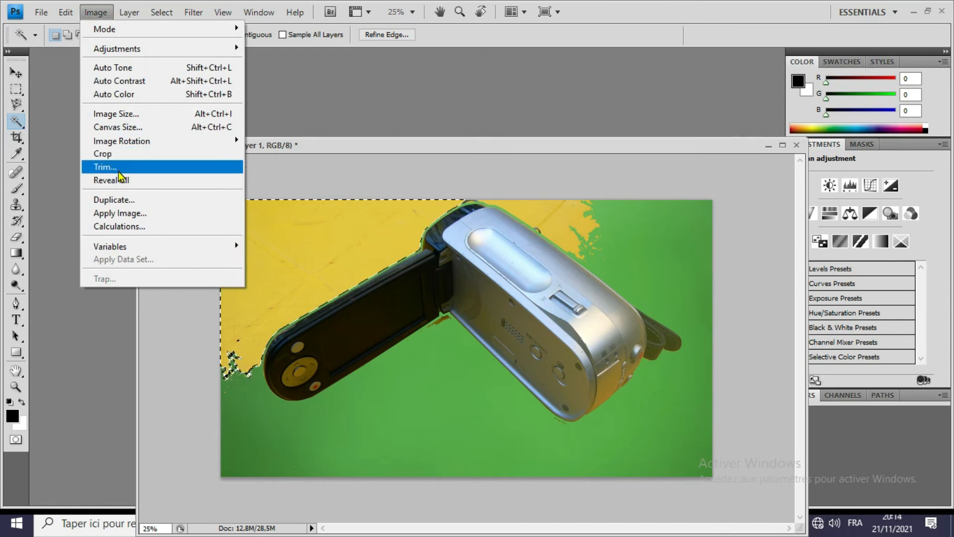
mouse_move(65, 12)
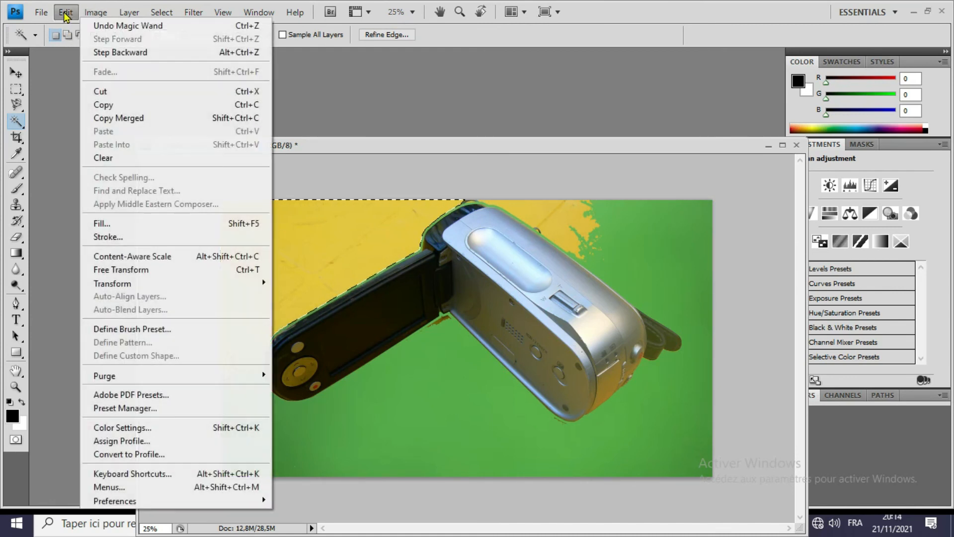
click(117, 159)
Select the leftover yellow patch along the silver body's upper edge and clear it
click(546, 213)
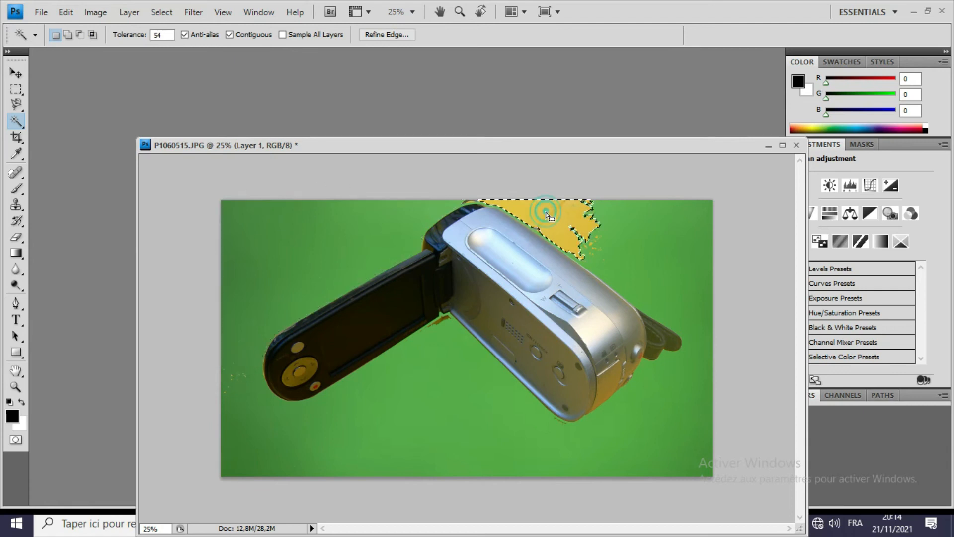
click(65, 12)
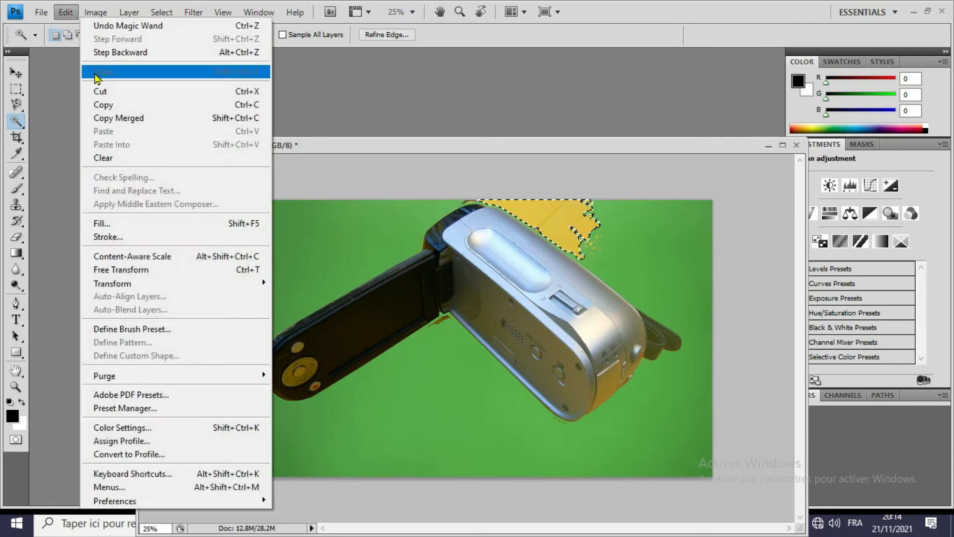
click(104, 158)
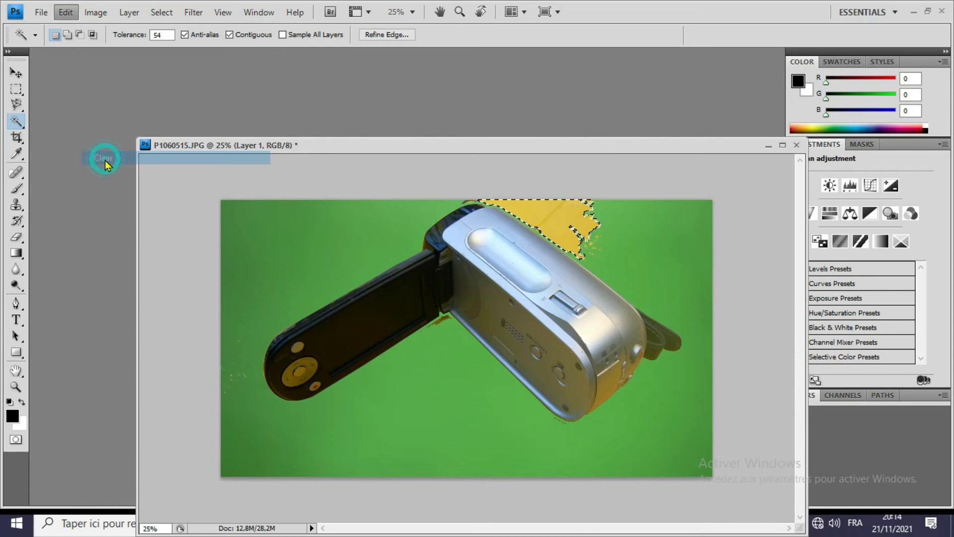
Select the cleared area around the camcorder with the Magic Wand, then return to the Eraser and deselect
click(267, 220)
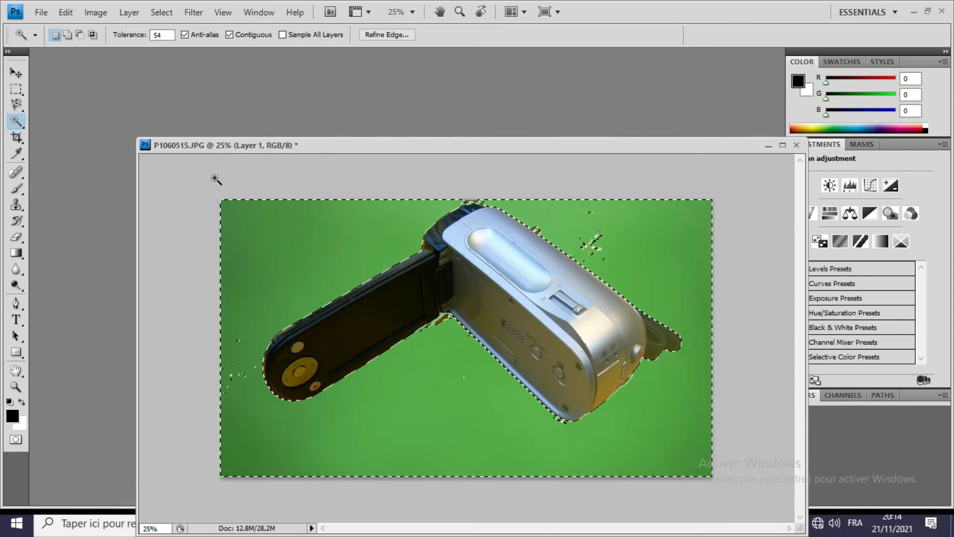
key(e)
click(162, 12)
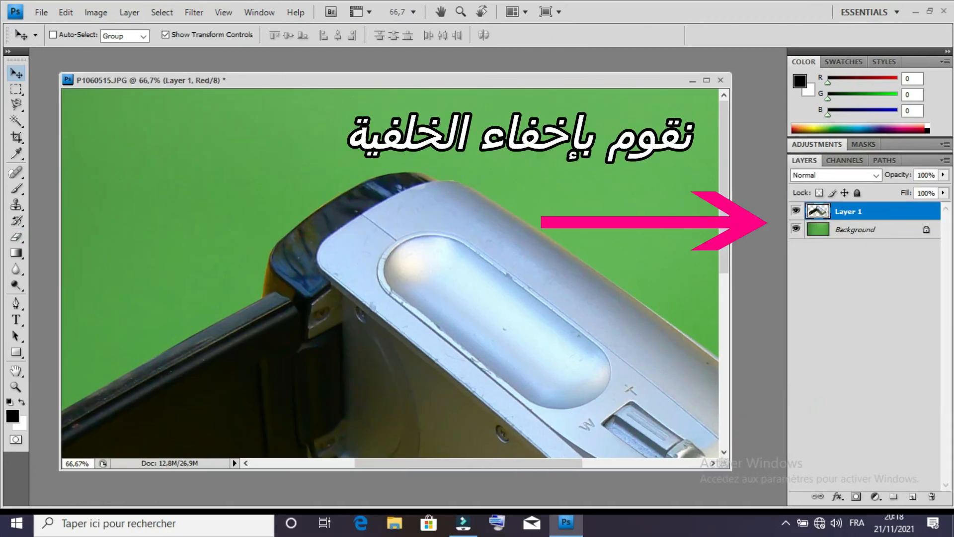
Hide the green Background layer to show the whole camcorder on transparency
click(797, 230)
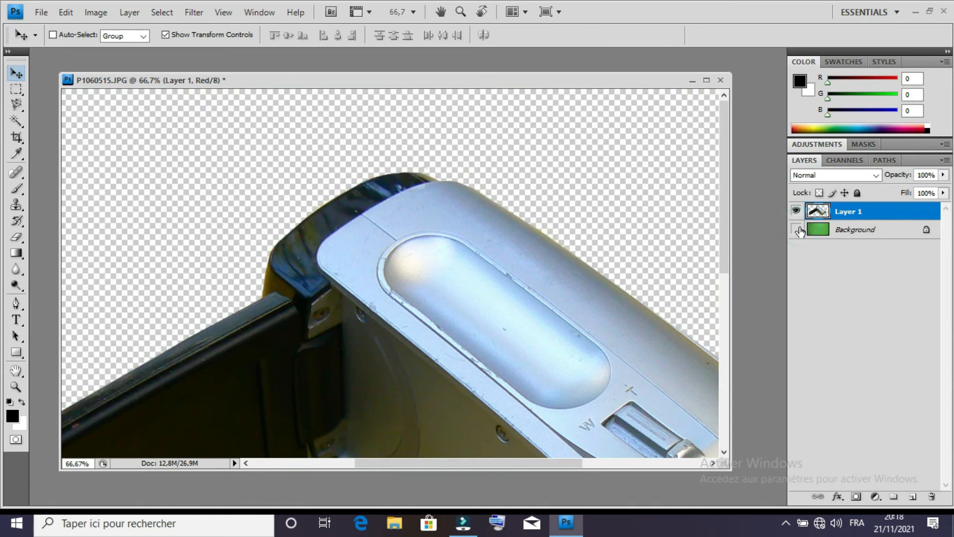
alt+click(511, 241)
alt+click(511, 242)
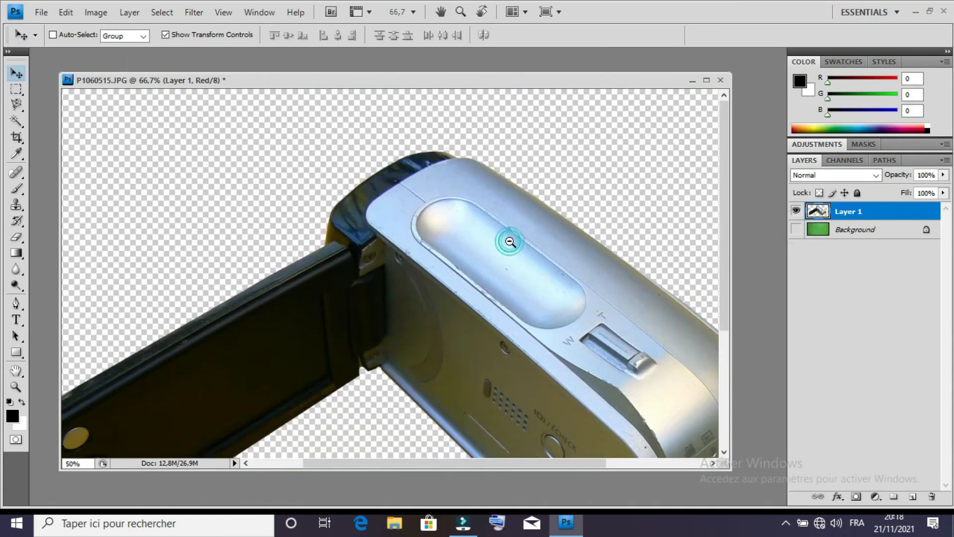
alt+click(510, 242)
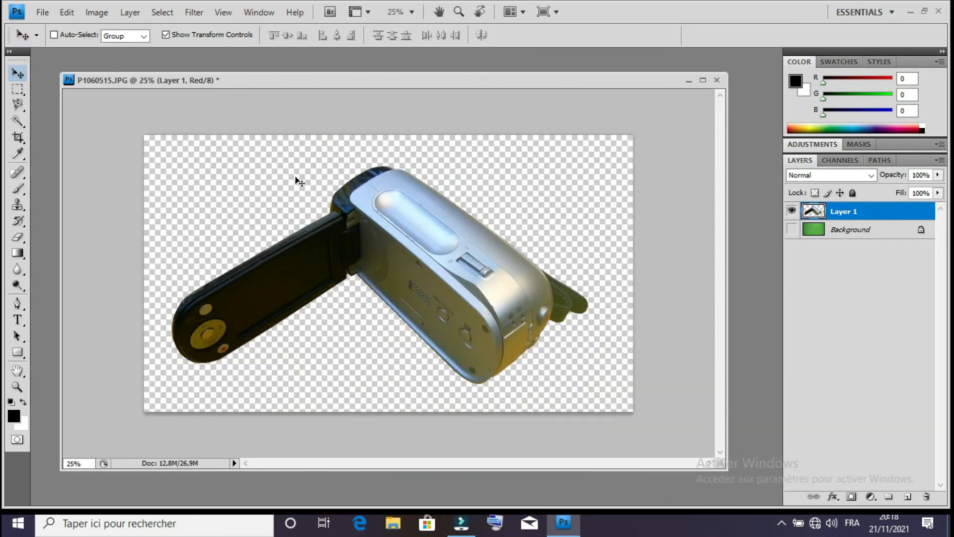
Start saving the cutout under a new format, choosing PNG (*.PNG) with the file name P1060515.png
click(42, 13)
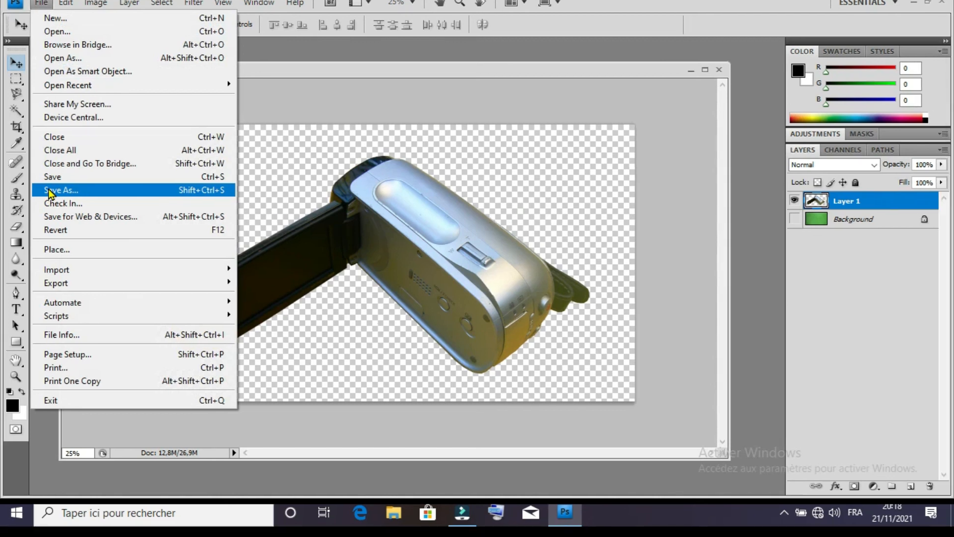
click(48, 201)
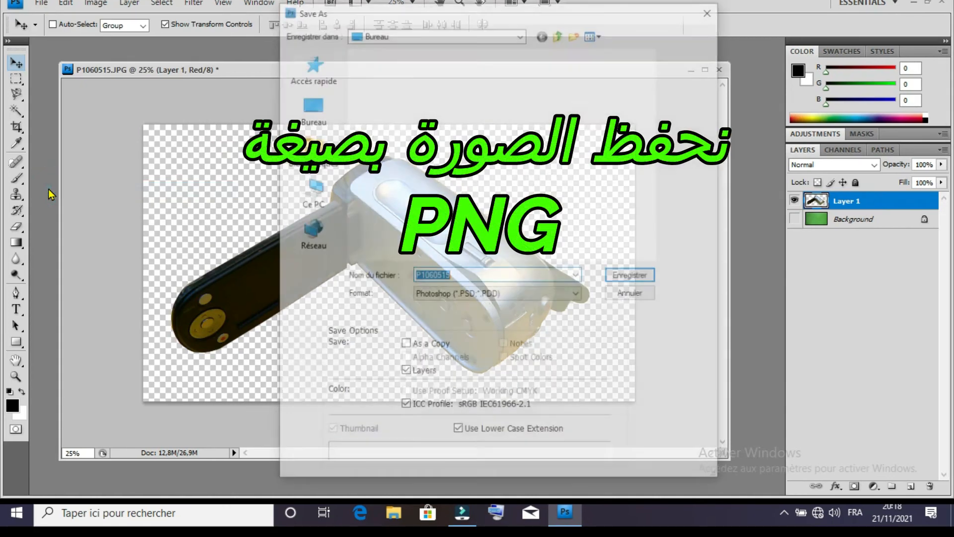
click(493, 296)
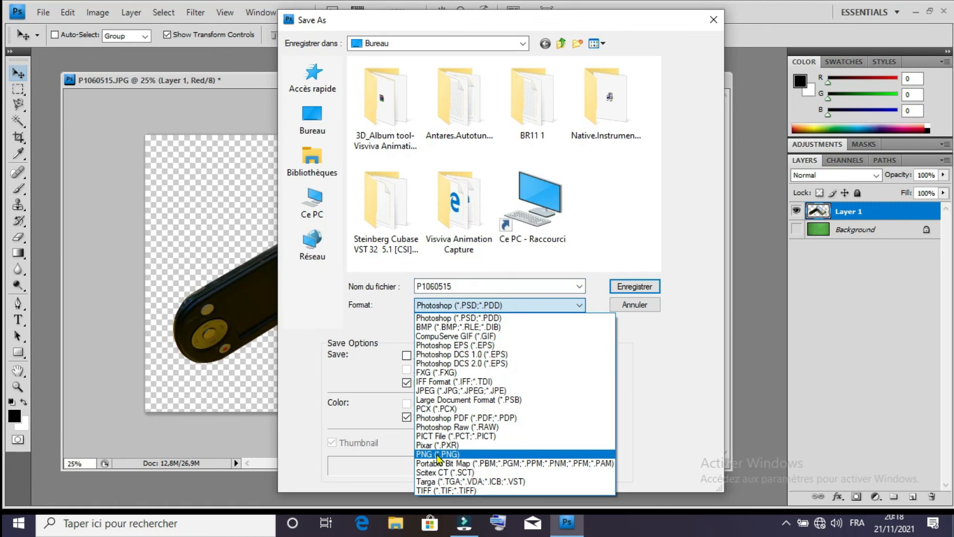
click(452, 454)
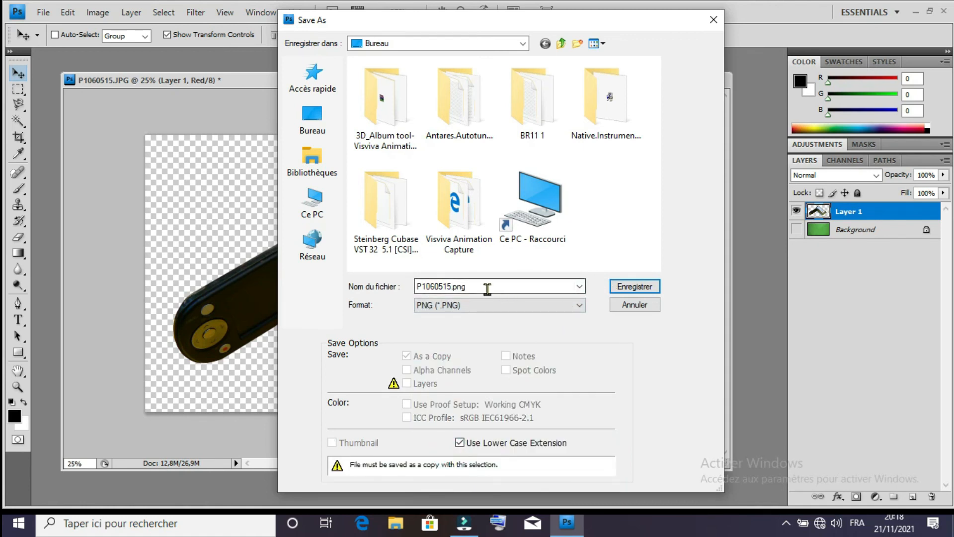
double_click(462, 287)
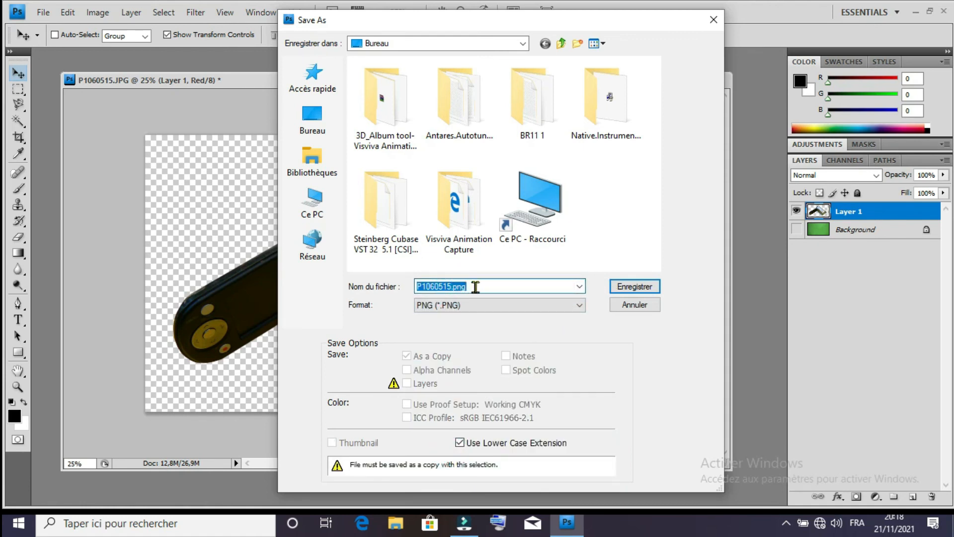
Try to save P1060515.png directly in the Ce PC location
click(624, 286)
click(535, 208)
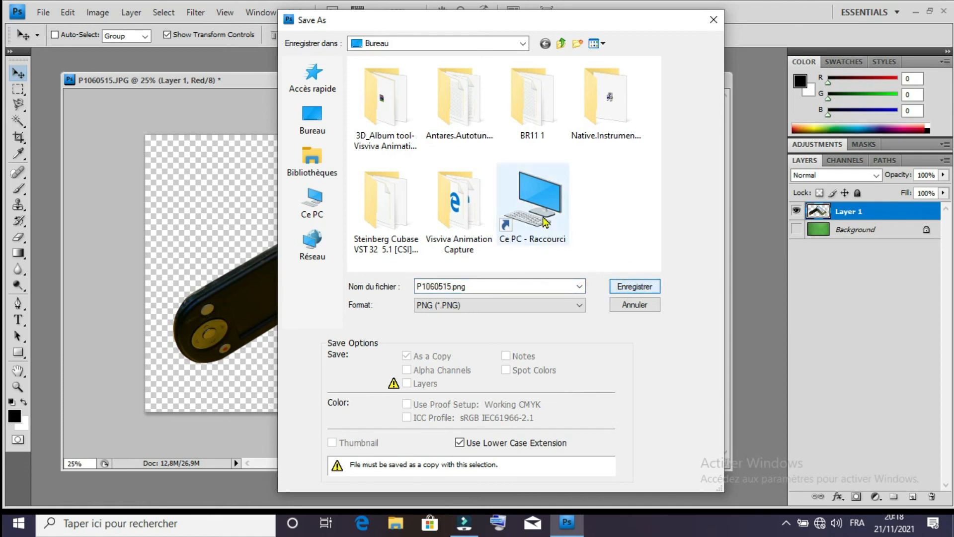
double_click(536, 208)
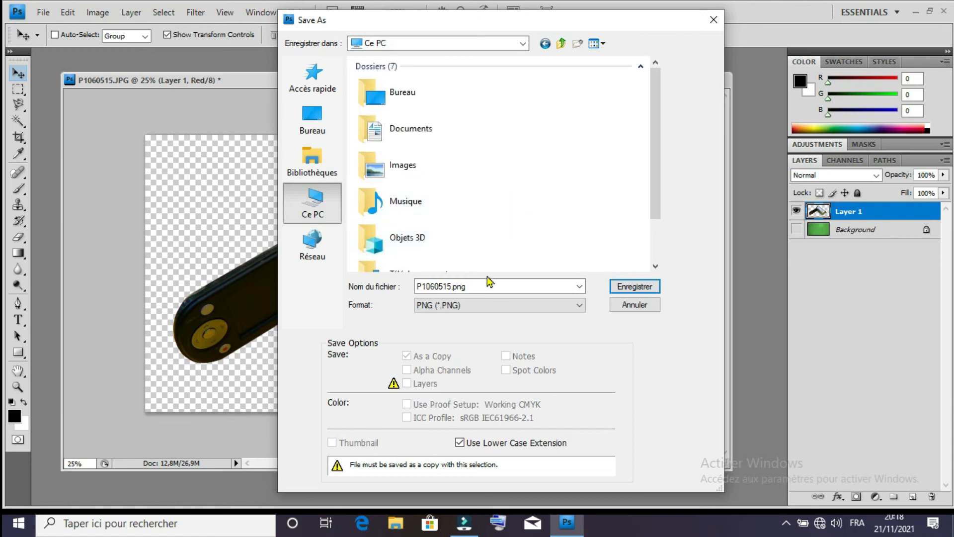
click(627, 288)
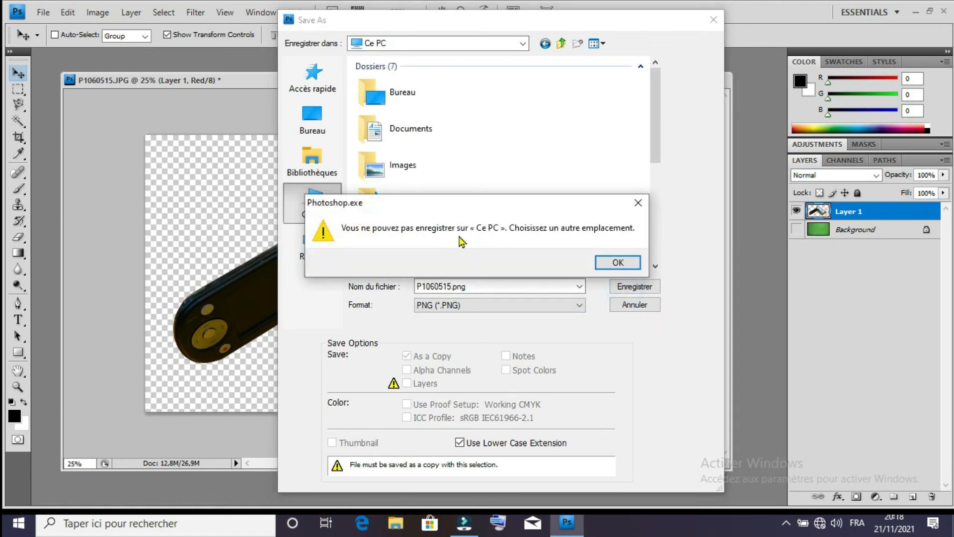
click(638, 203)
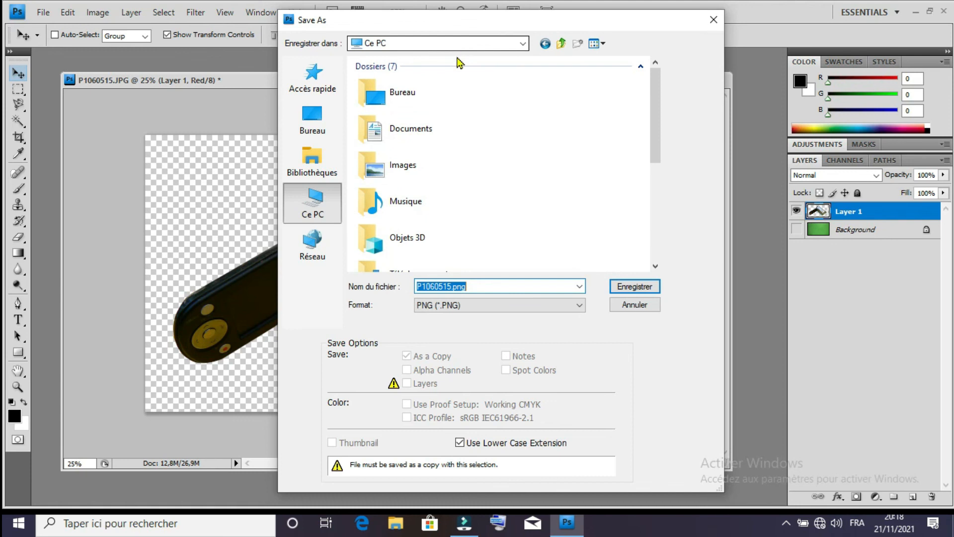
Save P1060515.png in the Documents folder with the Interlaced PNG option
double_click(395, 130)
click(619, 288)
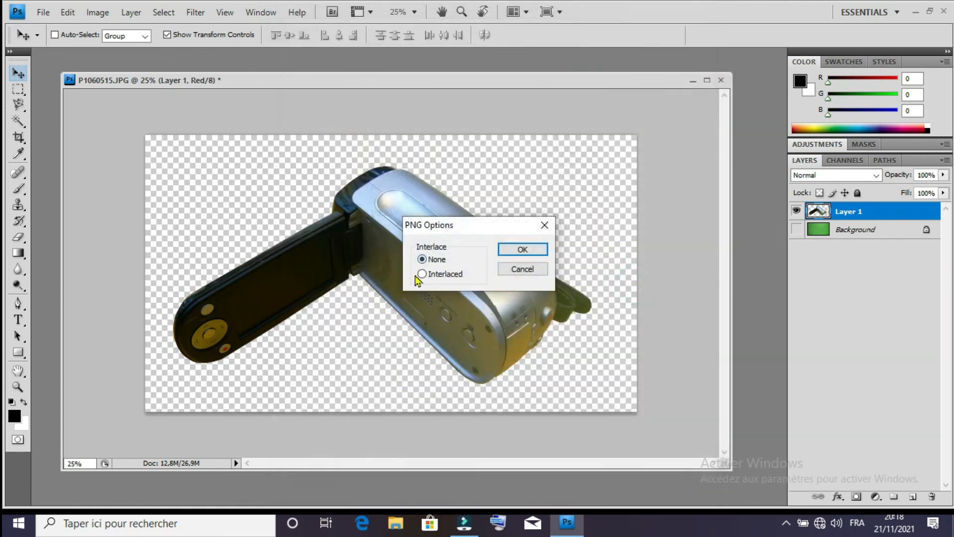
click(422, 274)
click(511, 251)
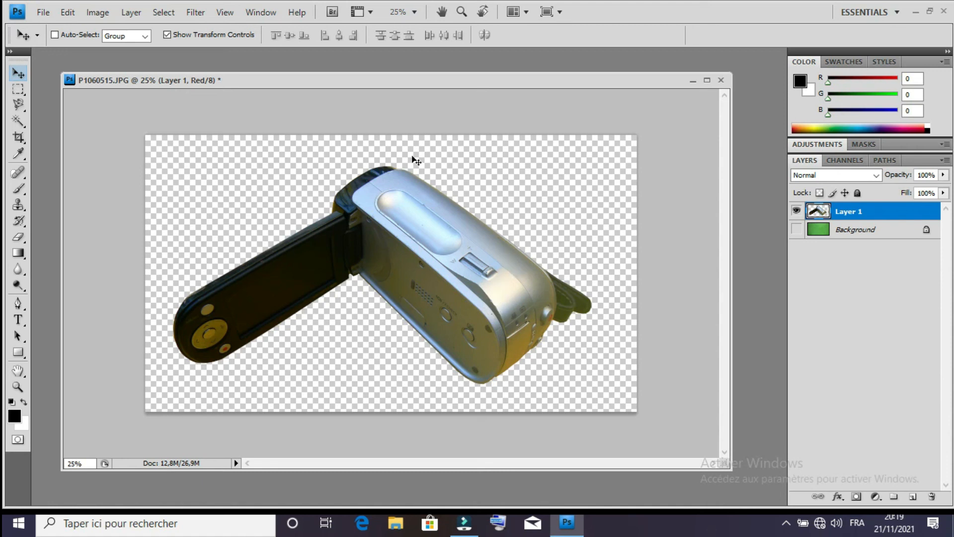
Minimize Photoshop, browse to the Documents folder in File Explorer and view the saved P1060515 PNG in Photos
click(916, 12)
double_click(35, 449)
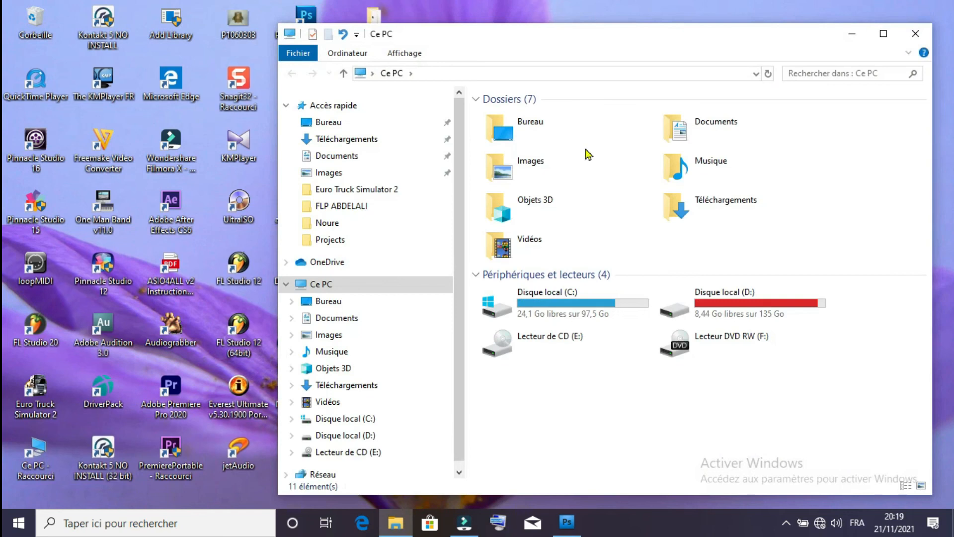
double_click(716, 127)
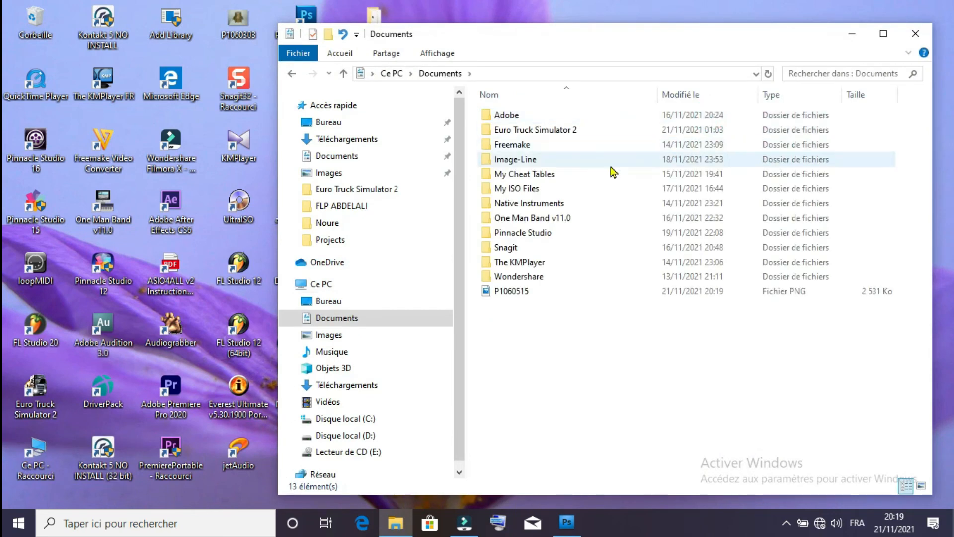
double_click(498, 296)
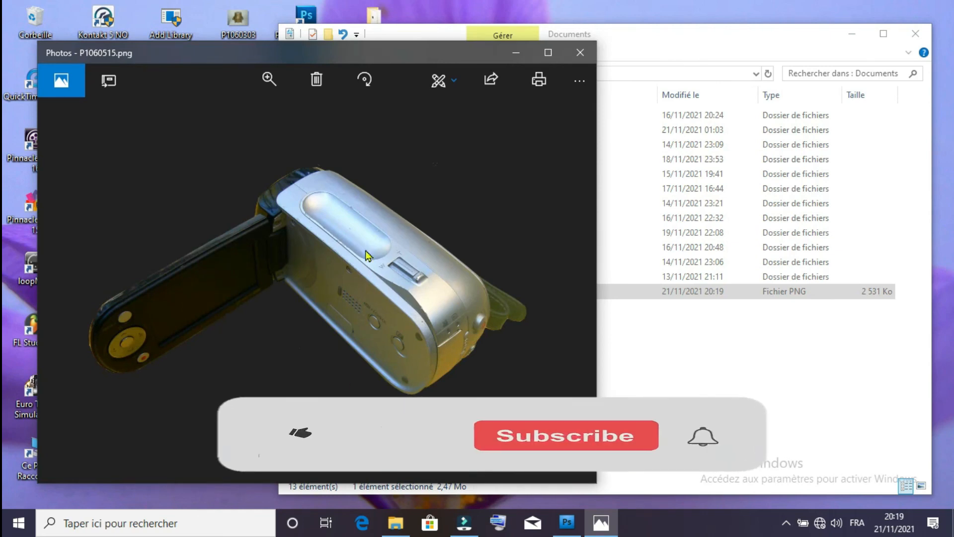
Rotate the camcorder picture in Photos by repeated quarter turns to inspect the cutout, finishing in its original orientation
click(364, 82)
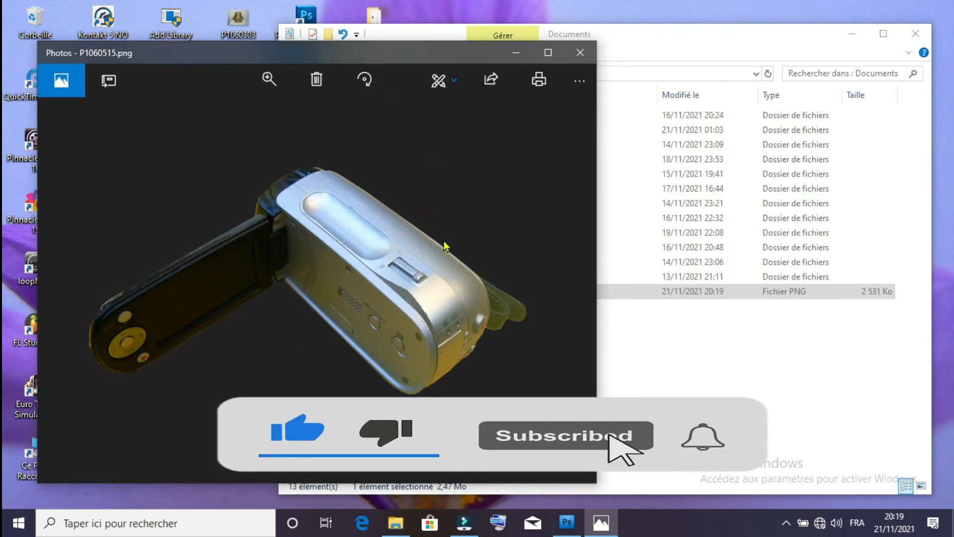
click(330, 166)
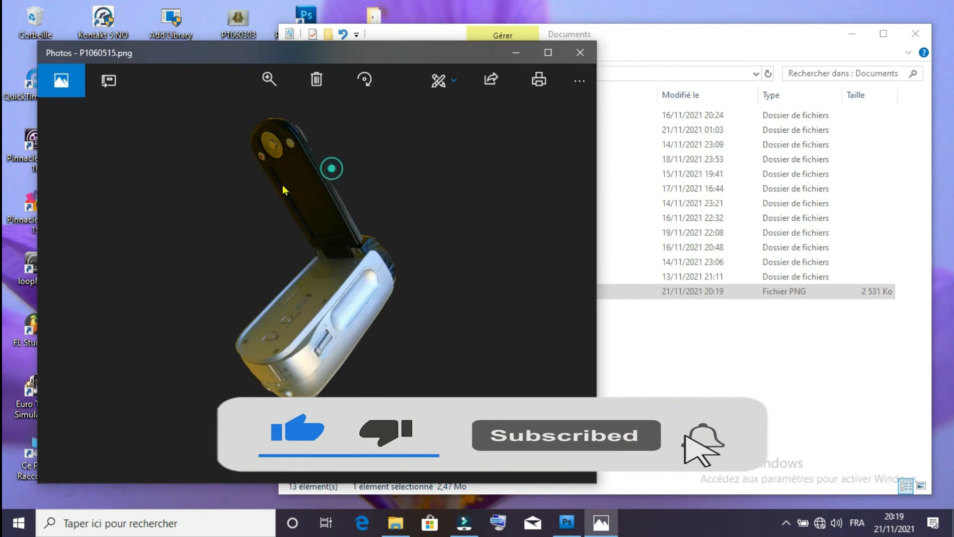
click(362, 79)
click(363, 80)
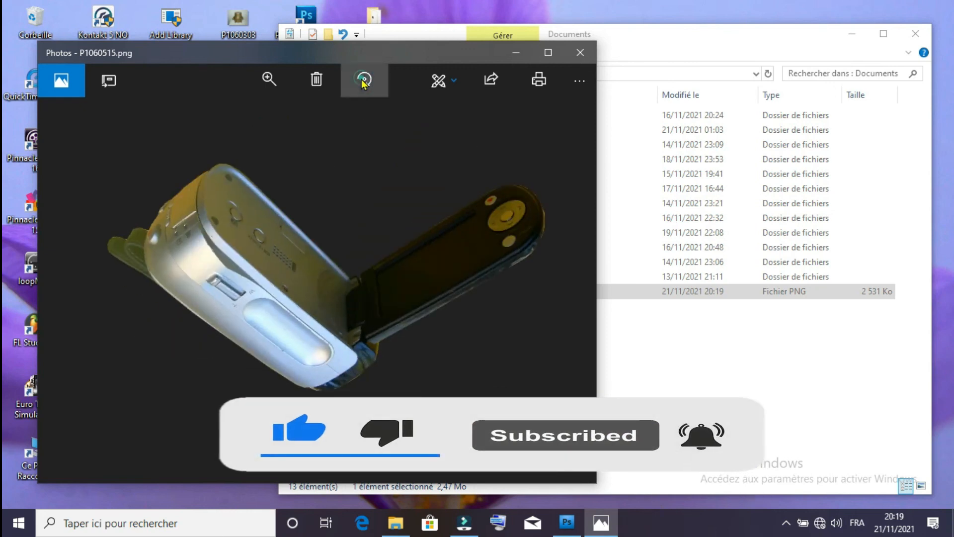
click(364, 81)
click(364, 81)
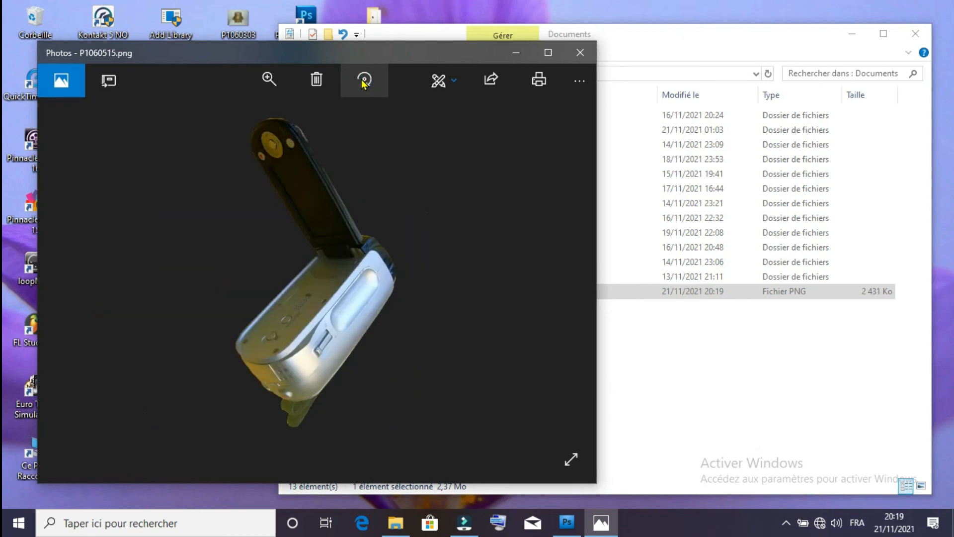
click(364, 81)
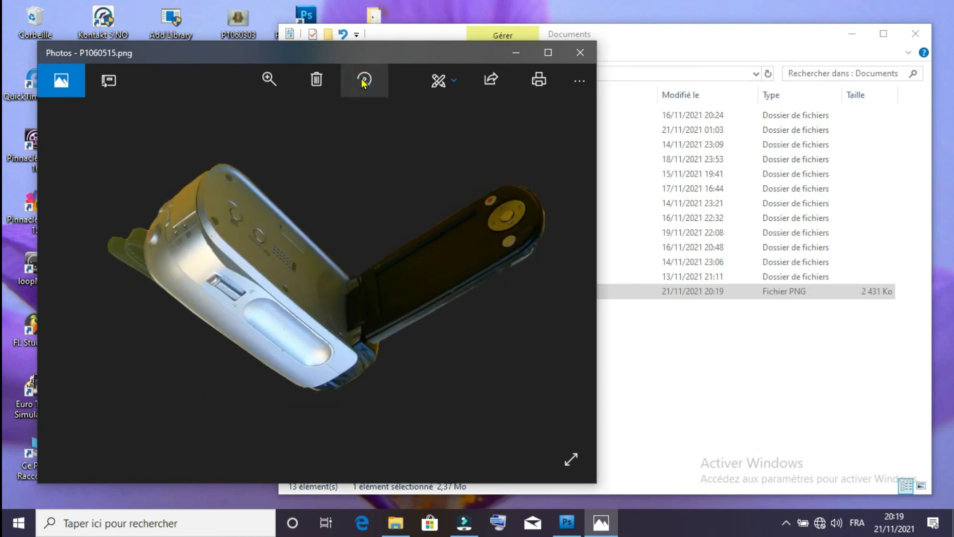
click(364, 80)
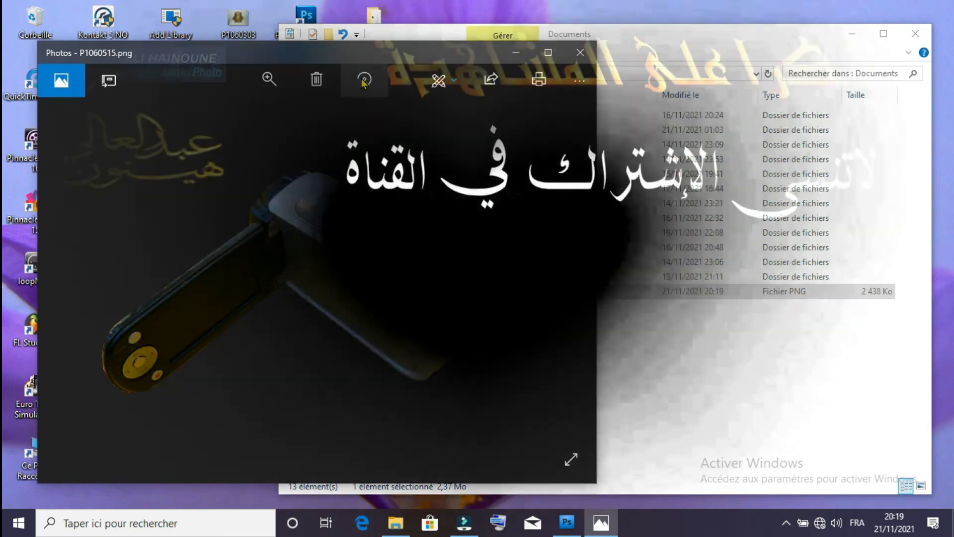